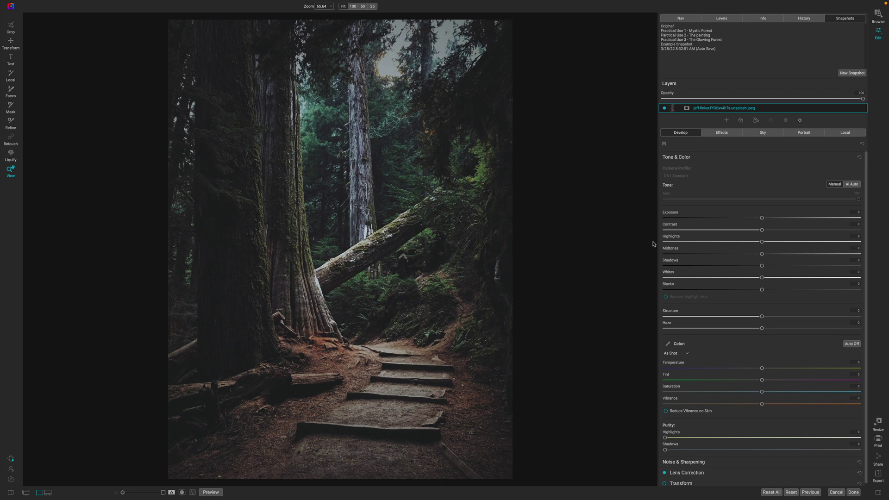
Step: Toggle the edited preview off and back on to compare with the original forest photo
{"action": "key", "text": "backslash"}
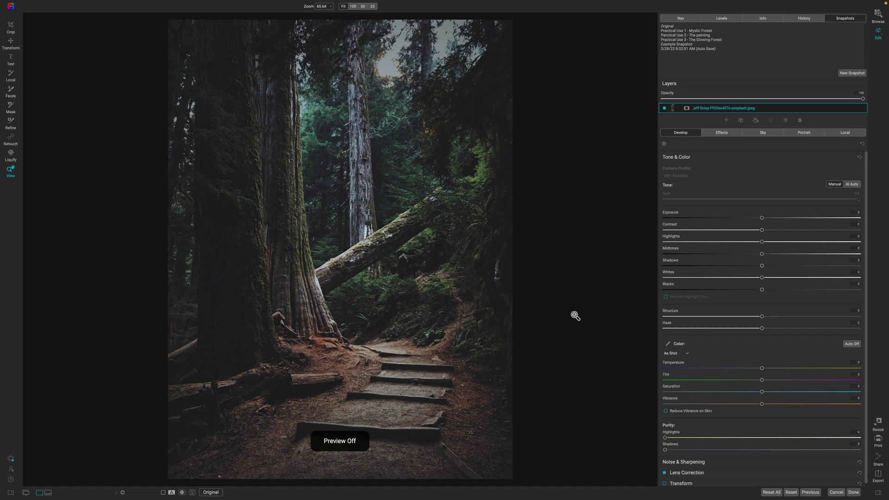
{"action": "key", "text": "backslash"}
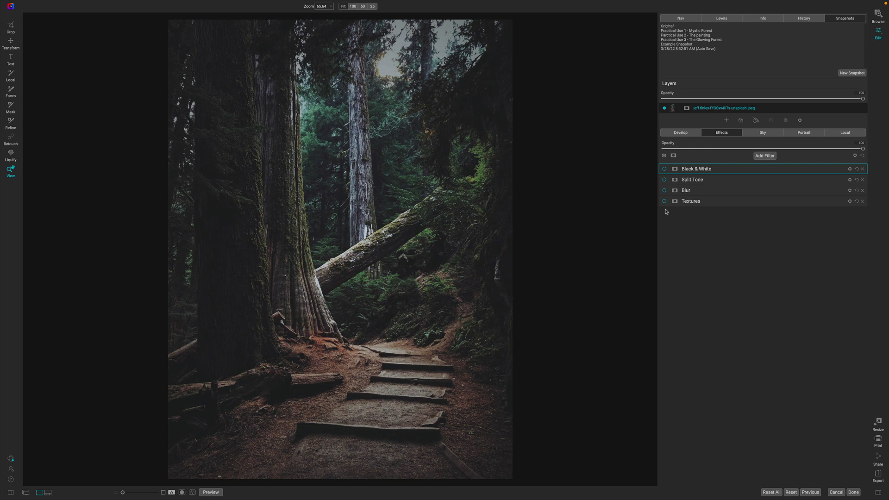
Step: Expand and enable the Textures filter, then switch on the Blur filter
{"action": "left_click", "coordinate": [718, 203]}
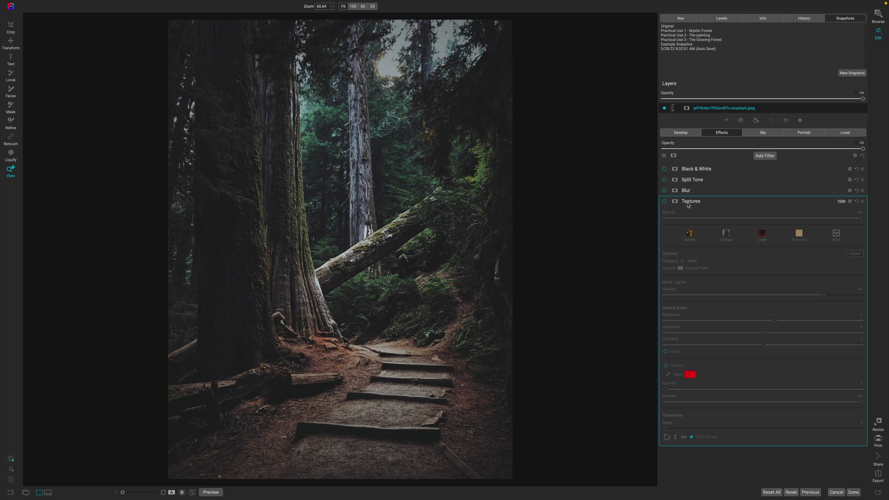
{"action": "left_click", "coordinate": [665, 202]}
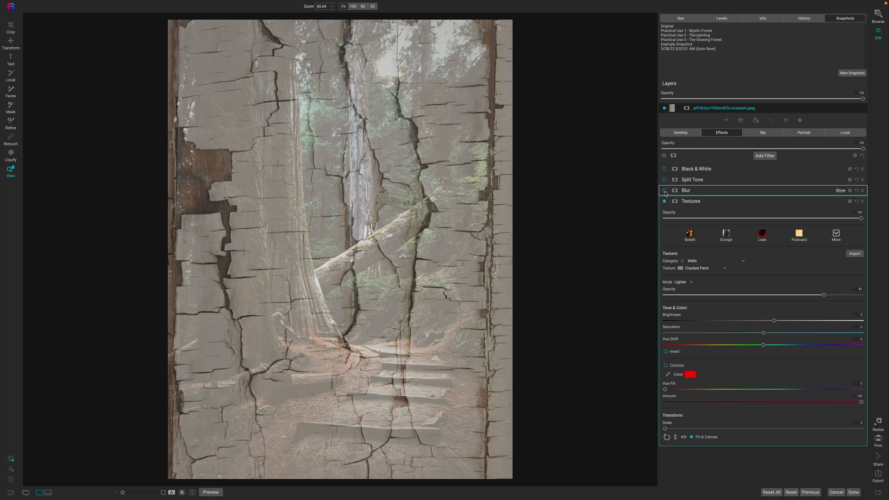
{"action": "left_click", "coordinate": [664, 191]}
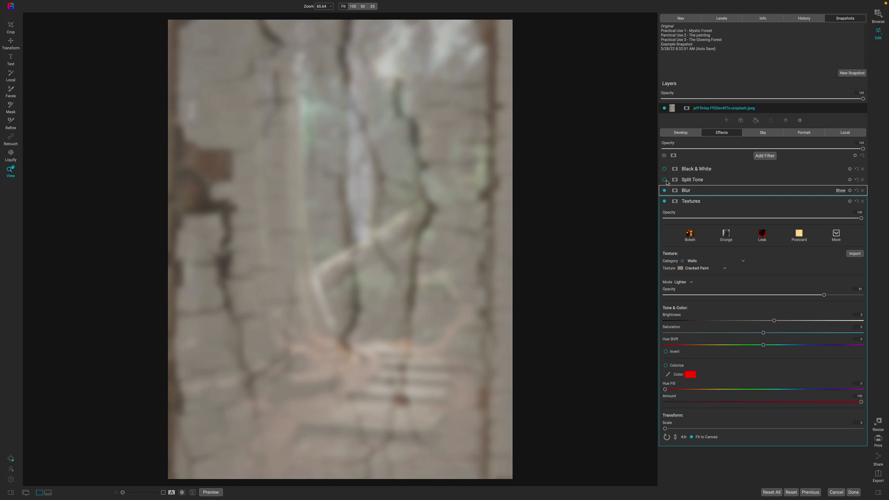
Step: Set Split Tone shadow amount to 98, highlight amount to 96, balance to 13, and turn off Blur
{"action": "left_click", "coordinate": [707, 182]}
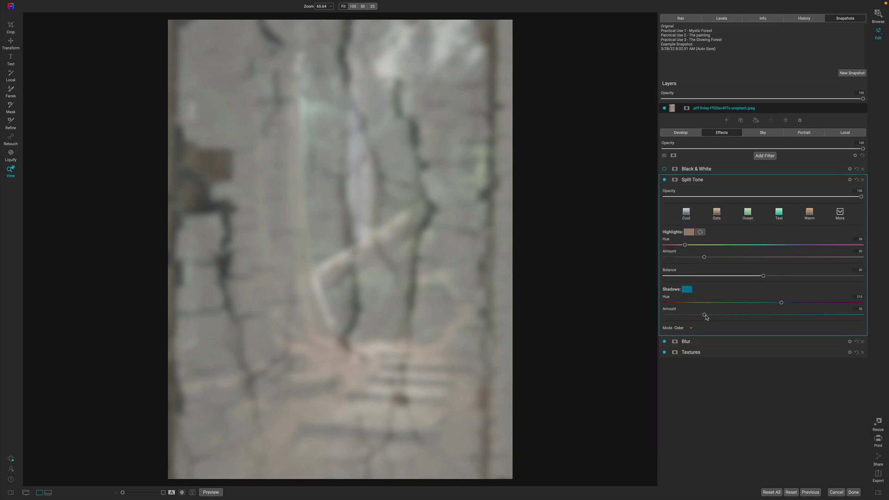
{"action": "left_click_drag", "start_coordinate": [704, 316], "coordinate": [857, 325]}
{"action": "left_click_drag", "start_coordinate": [706, 258], "coordinate": [854, 260]}
{"action": "left_click_drag", "start_coordinate": [763, 277], "coordinate": [826, 291]}
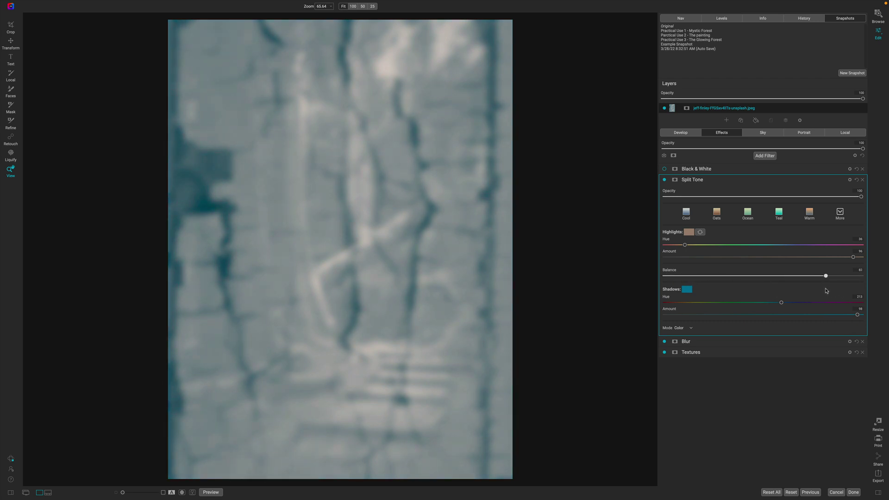
{"action": "left_click", "coordinate": [664, 342]}
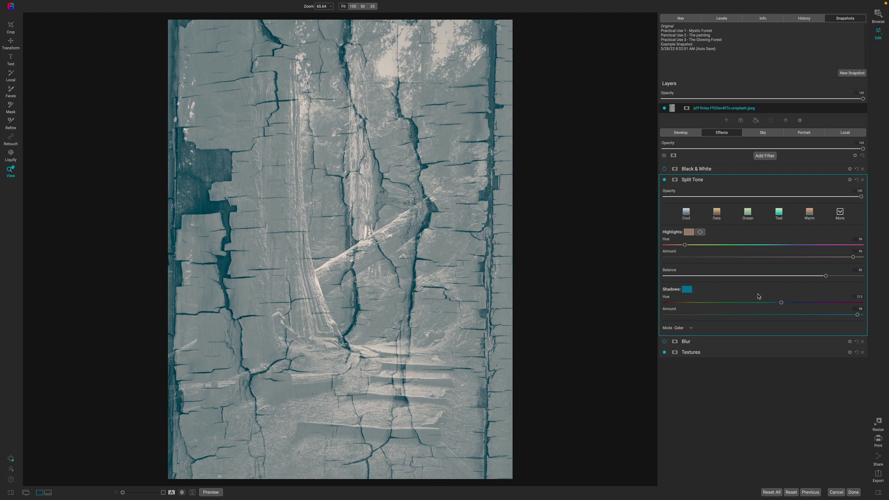
{"action": "left_click_drag", "start_coordinate": [825, 277], "coordinate": [734, 287]}
Step: Give the Split Tone highlights a light magenta tint via the colour picker
{"action": "left_click_drag", "start_coordinate": [685, 245], "coordinate": [855, 249]}
{"action": "left_click", "coordinate": [688, 233]}
{"action": "left_click_drag", "start_coordinate": [584, 222], "coordinate": [525, 224]}
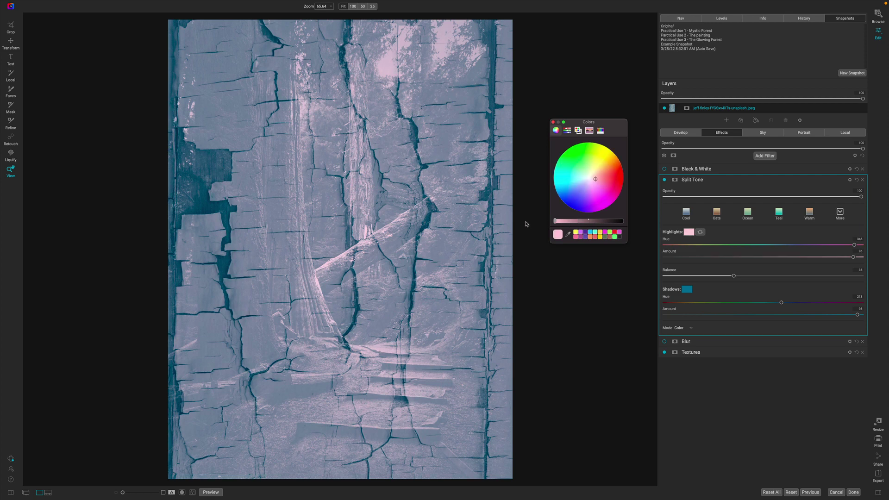
{"action": "left_click_drag", "start_coordinate": [595, 180], "coordinate": [602, 205]}
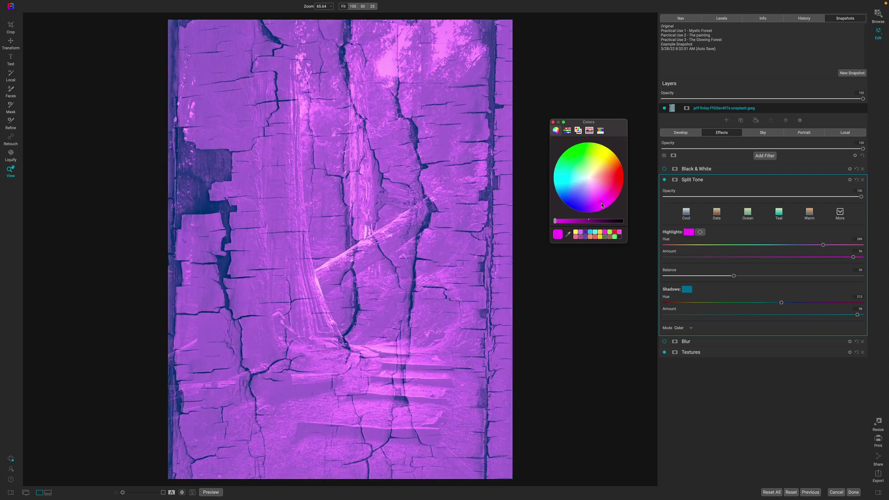
{"action": "left_click", "coordinate": [553, 122]}
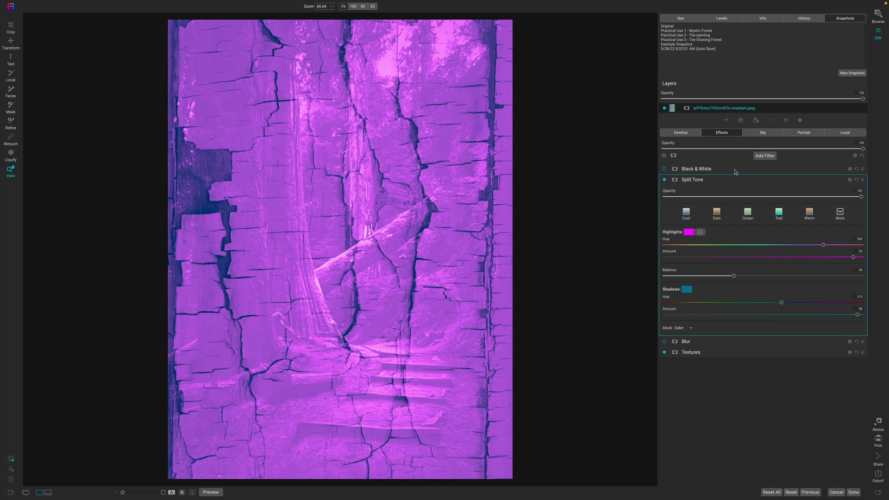
{"action": "left_click", "coordinate": [720, 181]}
Step: Move Split Tone to the bottom of the stack, then toggle Textures off and on to compare
{"action": "left_click_drag", "start_coordinate": [716, 182], "coordinate": [684, 208]}
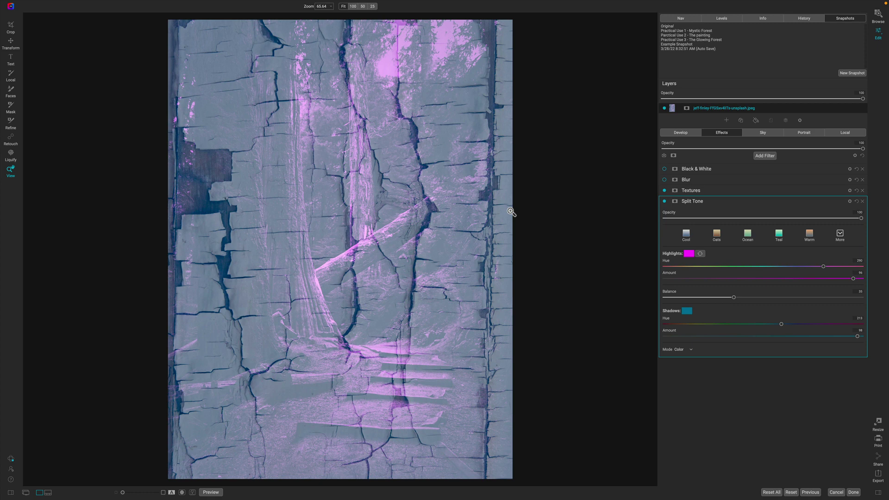
{"action": "left_click", "coordinate": [665, 191]}
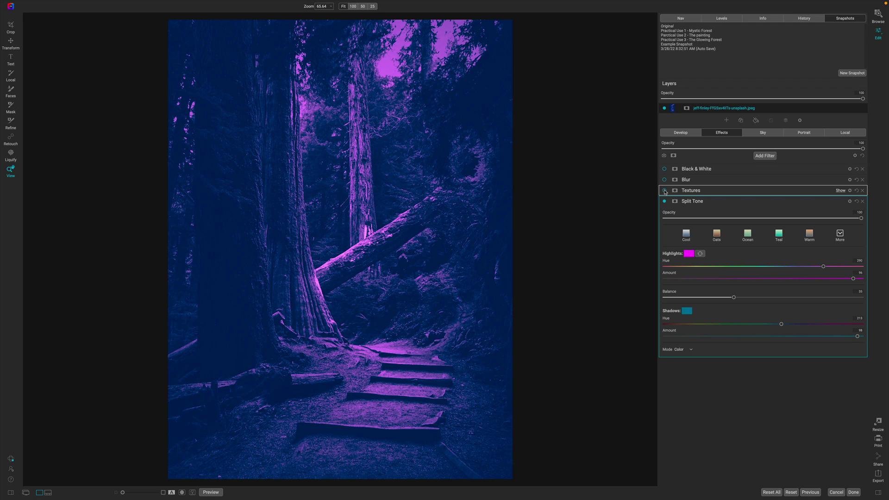
{"action": "left_click", "coordinate": [665, 191]}
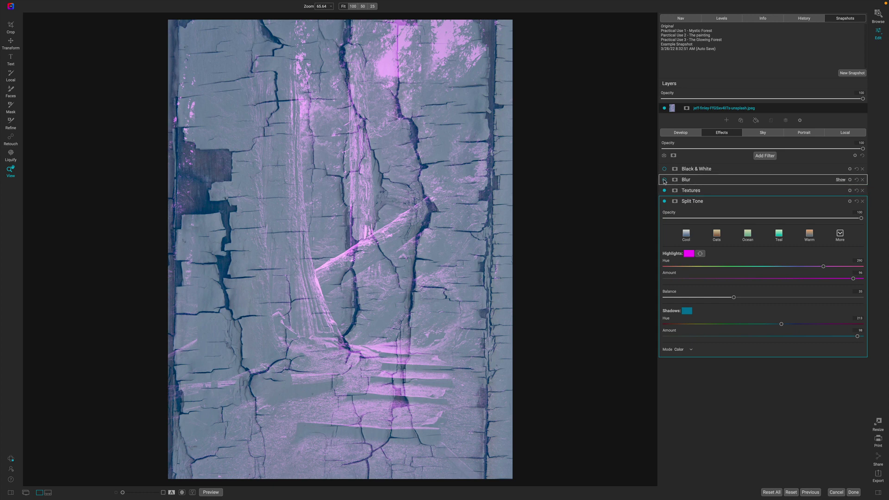
Step: Turn Blur on and reorder the stack to Black & White, Split Tone, Textures, Blur
{"action": "left_click", "coordinate": [664, 180]}
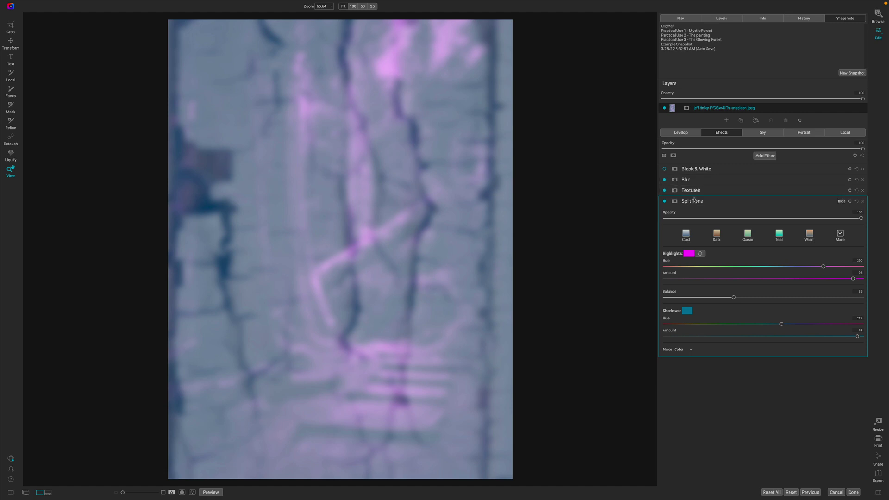
{"action": "mouse_move", "coordinate": [696, 193]}
{"action": "left_mouse_down"}
{"action": "mouse_move", "coordinate": [697, 179]}
{"action": "mouse_move", "coordinate": [699, 195]}
{"action": "mouse_move", "coordinate": [679, 177]}
{"action": "left_mouse_up"}
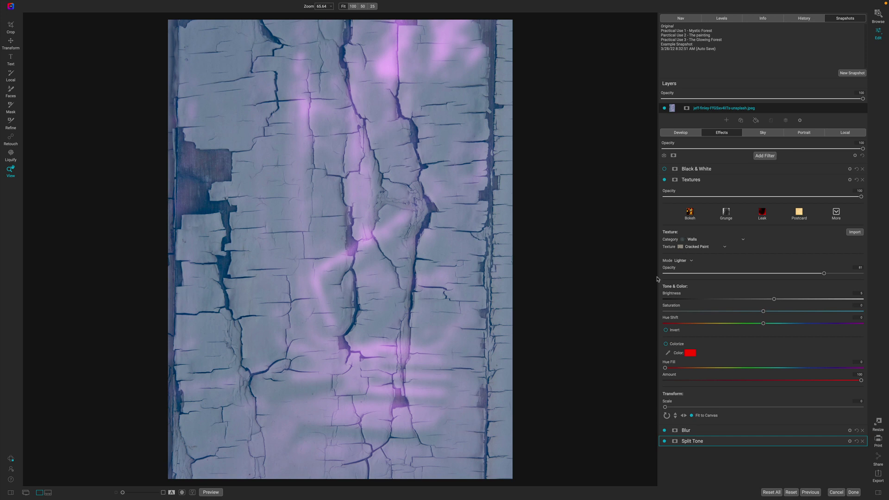
{"action": "left_click_drag", "start_coordinate": [689, 442], "coordinate": [669, 178]}
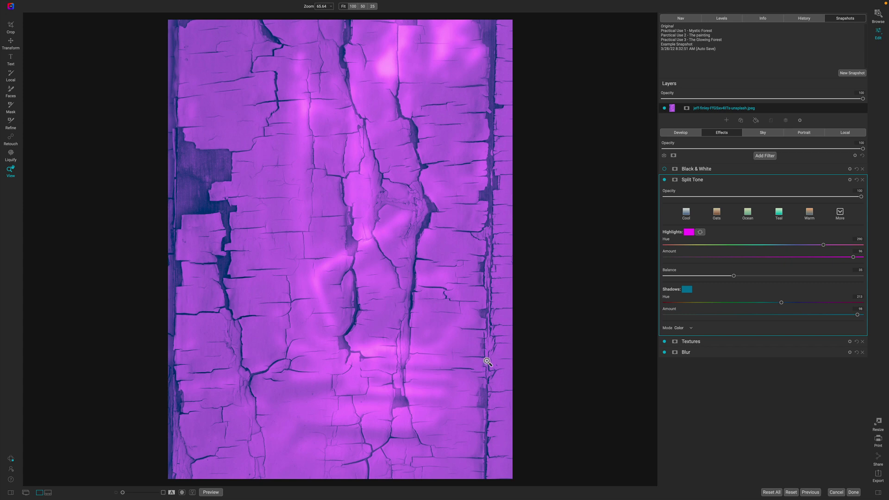
Step: Enable Black & White, collapse Split Tone, and move Black & White below Split Tone
{"action": "left_click", "coordinate": [664, 169]}
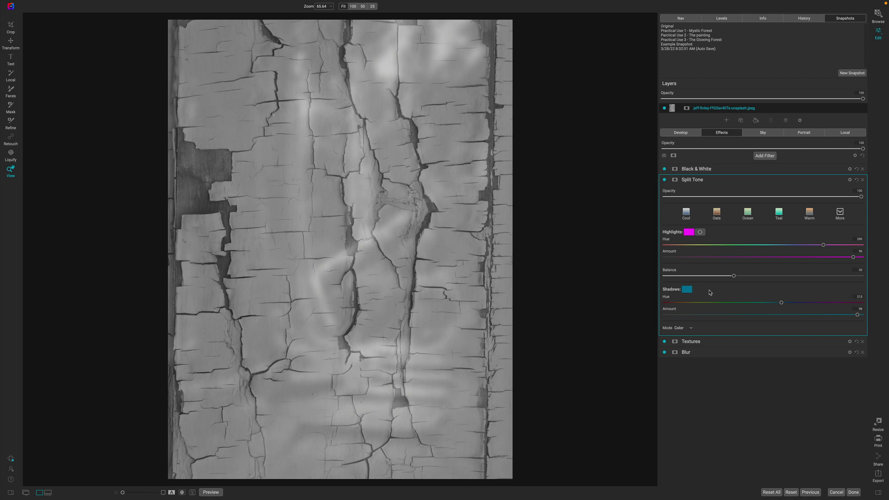
{"action": "left_click", "coordinate": [725, 181]}
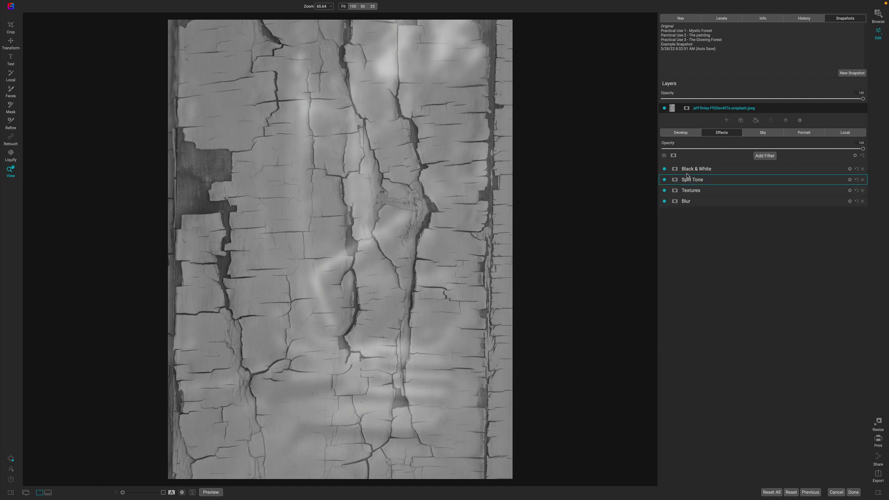
{"action": "mouse_move", "coordinate": [692, 170]}
{"action": "left_mouse_down"}
{"action": "mouse_move", "coordinate": [704, 173]}
{"action": "mouse_move", "coordinate": [684, 174]}
{"action": "left_mouse_up"}
{"action": "mouse_move", "coordinate": [700, 172]}
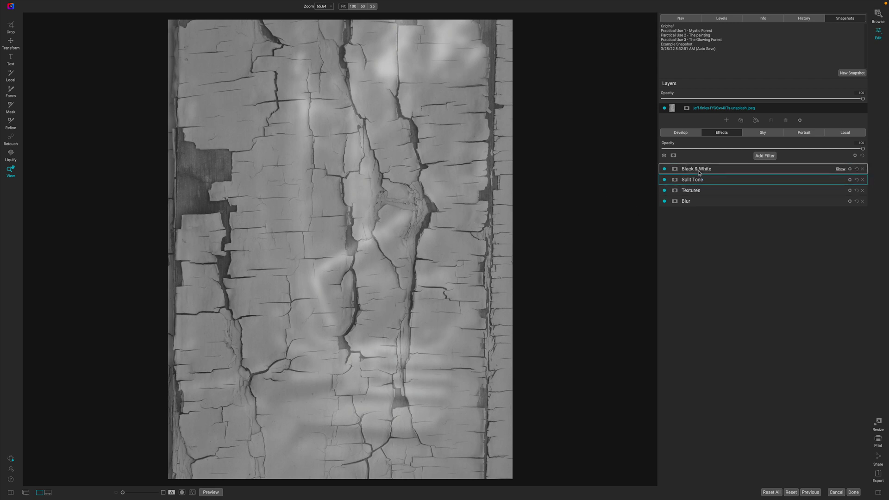
{"action": "left_click_drag", "start_coordinate": [697, 172], "coordinate": [676, 185]}
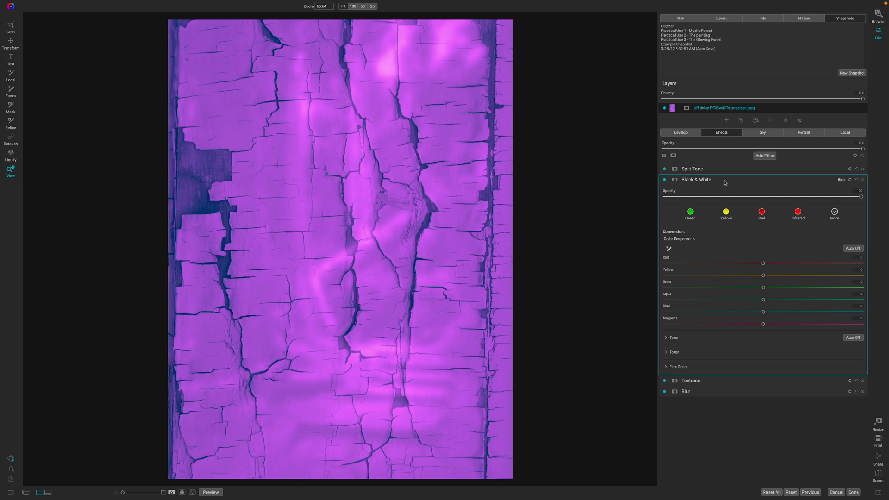
Step: Collapse Black & White, keep Split Tone on all tones, and collapse its blending options and panel
{"action": "left_click", "coordinate": [725, 182]}
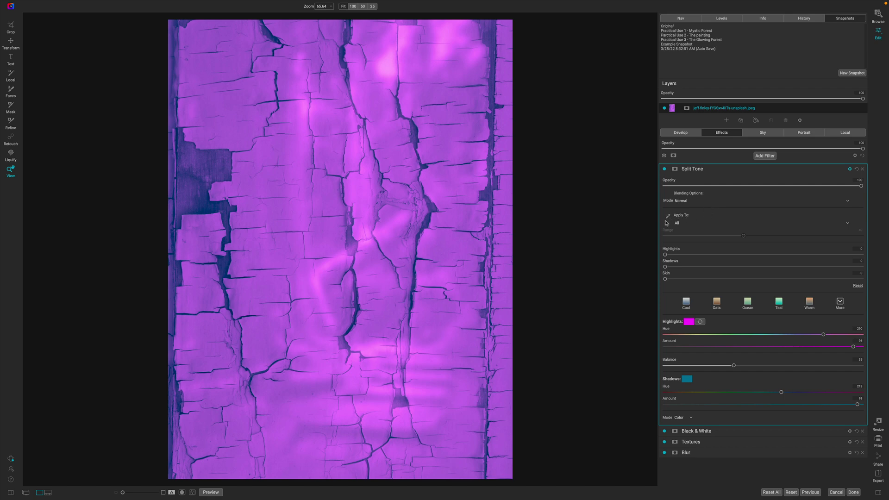
{"action": "left_click", "coordinate": [684, 225]}
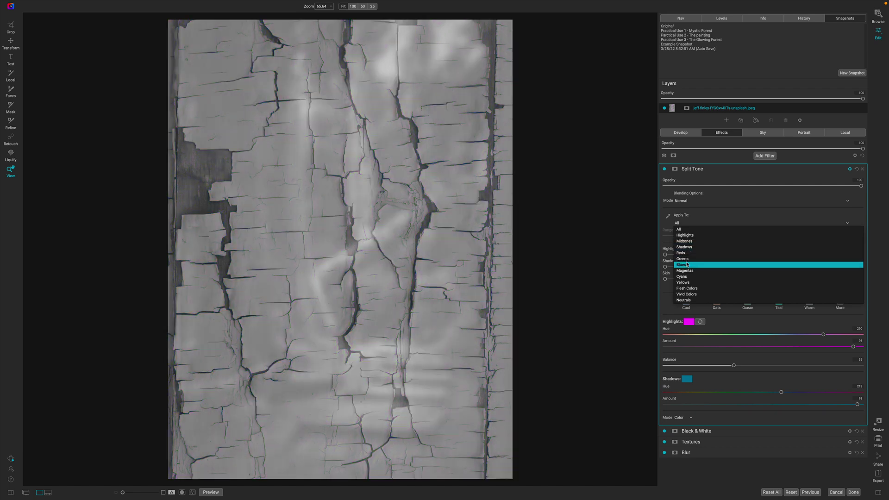
{"action": "left_click", "coordinate": [689, 219]}
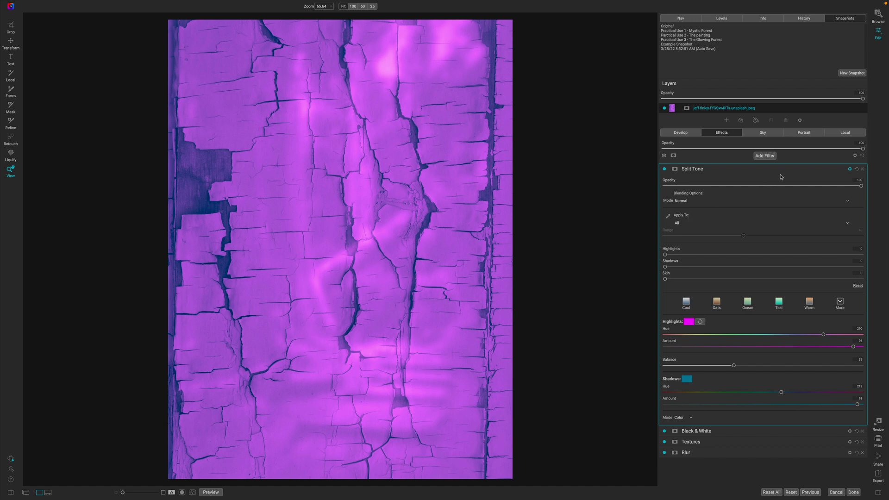
{"action": "left_click", "coordinate": [850, 169]}
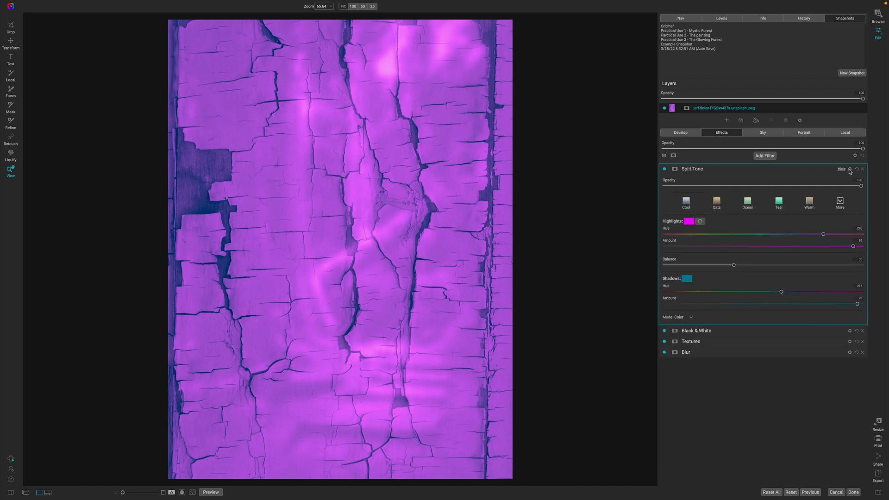
{"action": "left_click", "coordinate": [717, 174]}
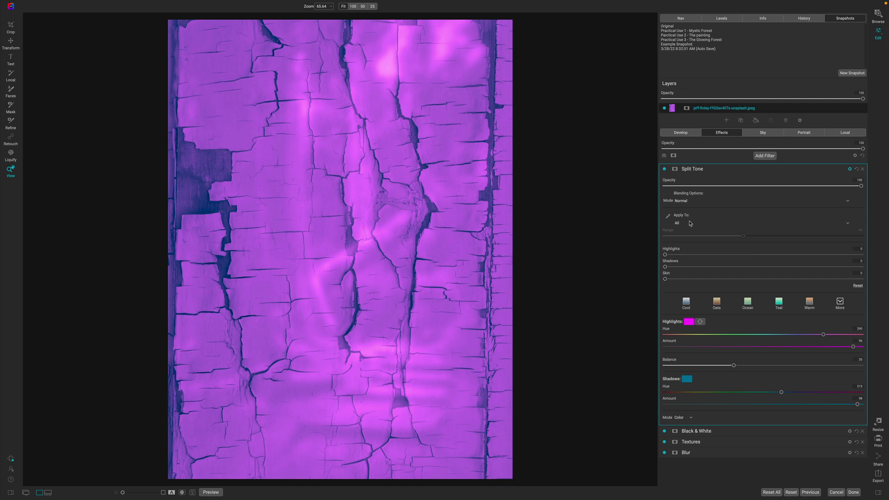
{"action": "left_click", "coordinate": [850, 169]}
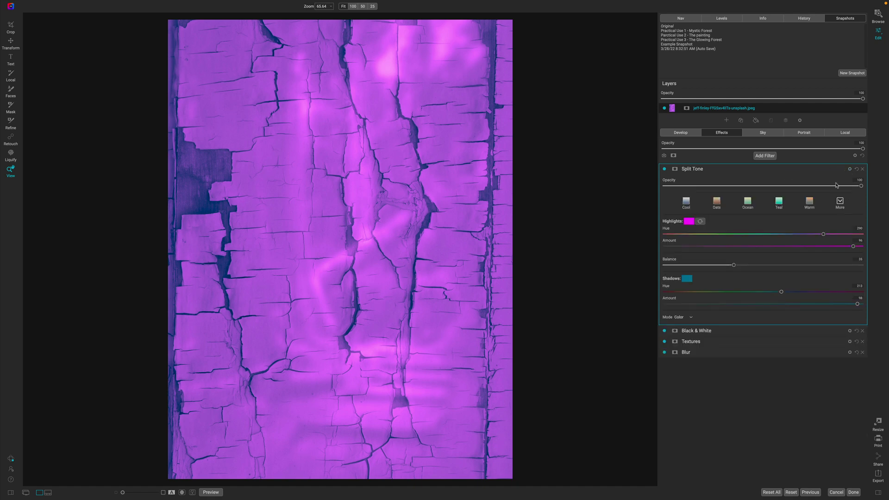
{"action": "left_click", "coordinate": [708, 169]}
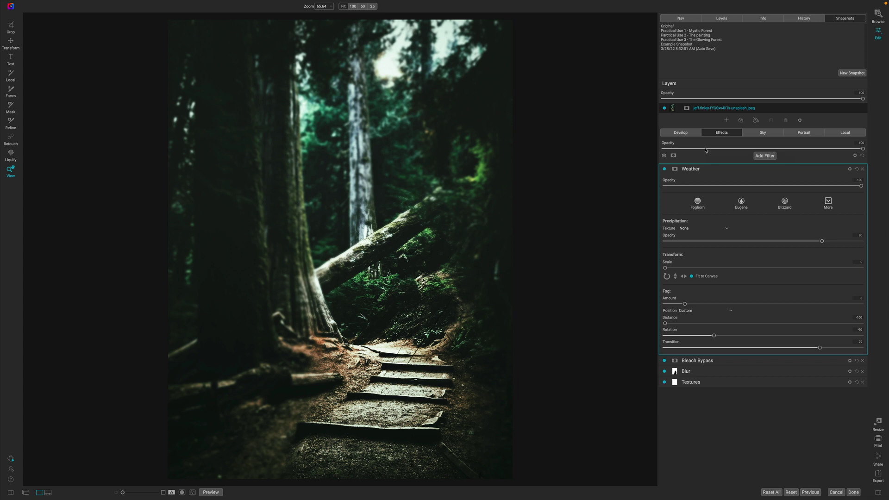
Step: Collapse Weather and switch off the Weather, Bleach Bypass, Blur and Textures filters
{"action": "left_click", "coordinate": [713, 171]}
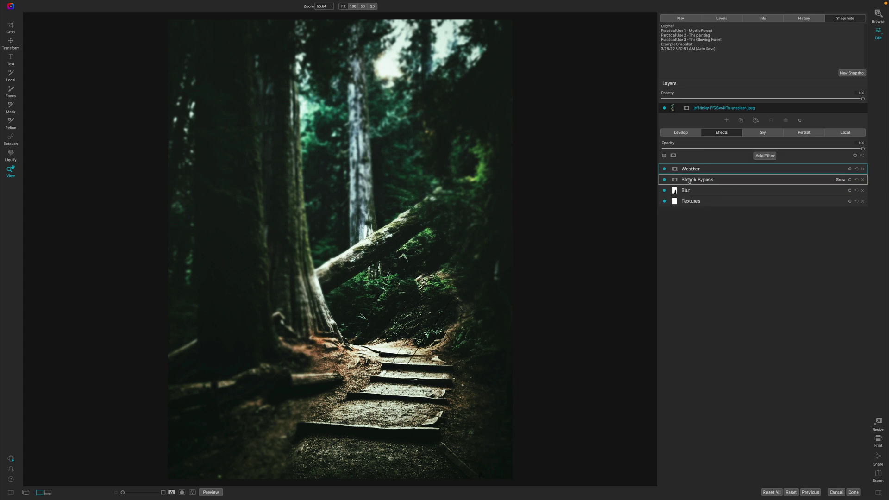
{"action": "left_click", "coordinate": [663, 169]}
{"action": "left_click", "coordinate": [664, 179]}
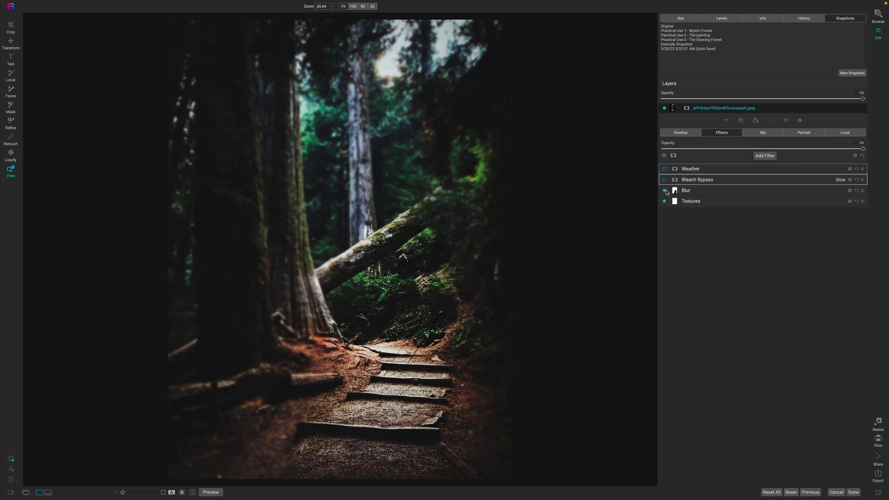
{"action": "left_click", "coordinate": [664, 190]}
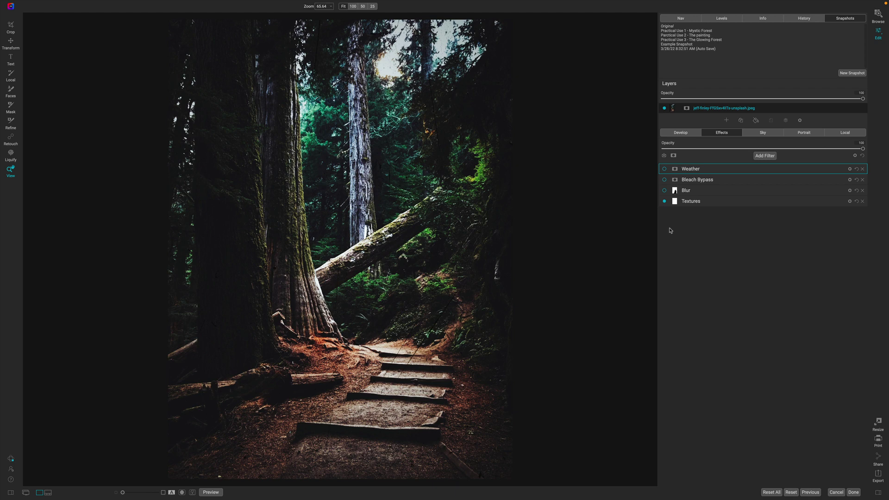
{"action": "left_click", "coordinate": [664, 201]}
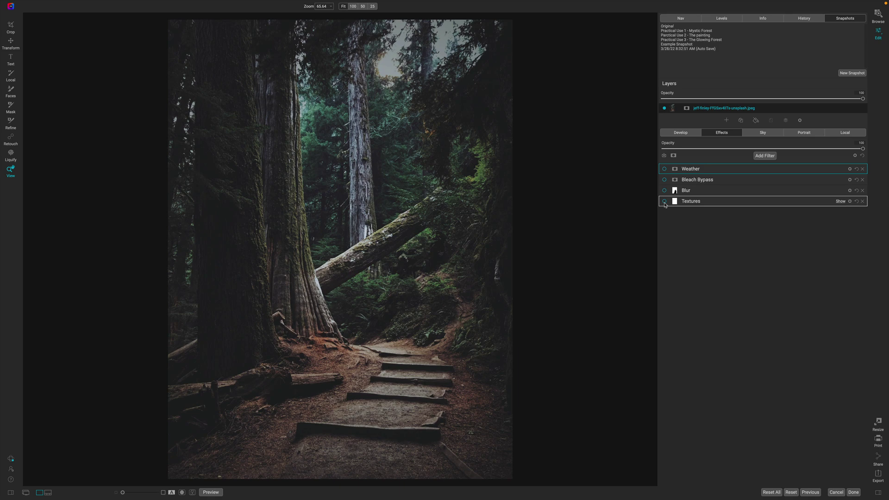
Step: Switch Textures, Blur, Bleach Bypass and Weather back on one at a time to compare
{"action": "left_click", "coordinate": [665, 202]}
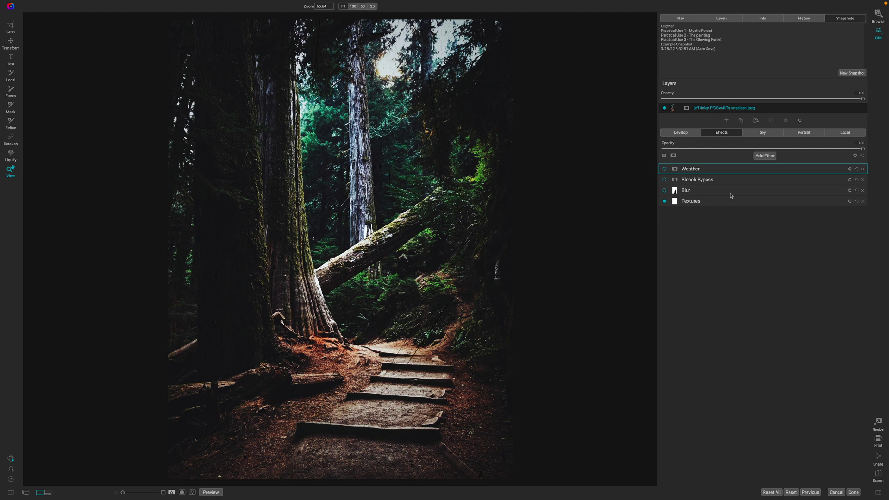
{"action": "left_click", "coordinate": [664, 191]}
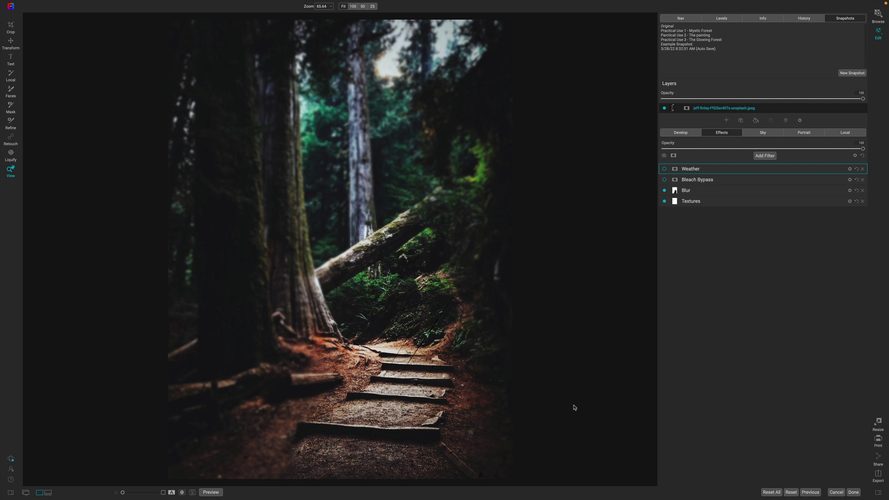
{"action": "left_click", "coordinate": [664, 180]}
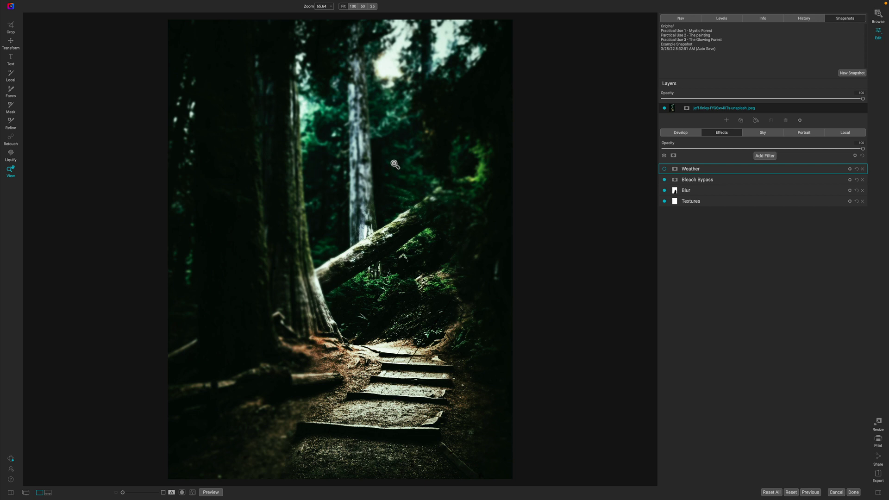
{"action": "left_click", "coordinate": [665, 169]}
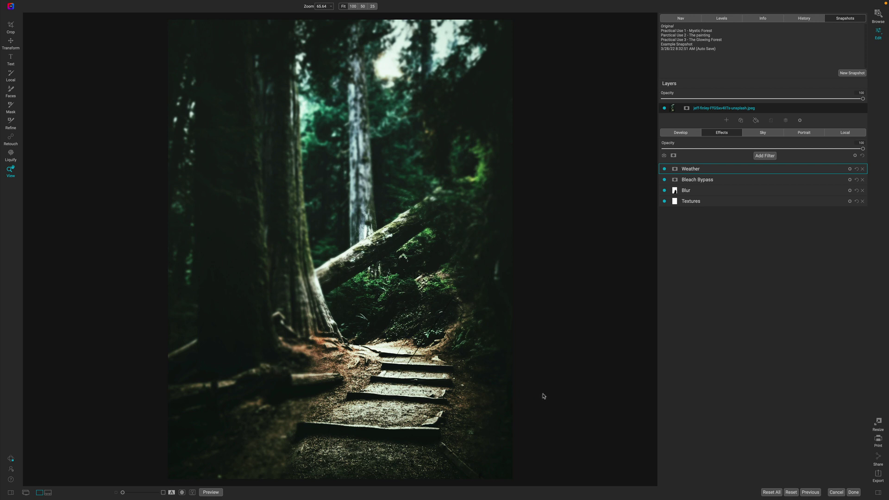
Step: Restore the 'Practical Use 3 - The Glowing Forest' snapshot and enable Textures, Photo Filter, Bleach Bypass and Blur
{"action": "left_click", "coordinate": [700, 38]}
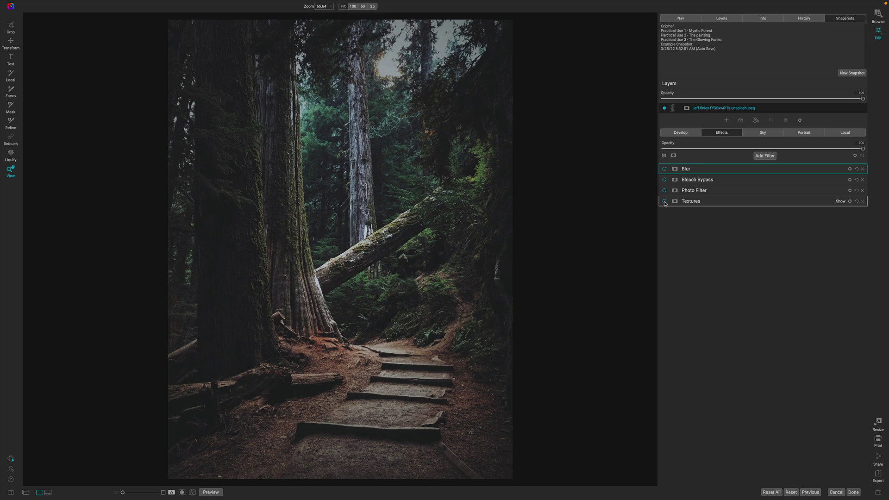
{"action": "left_click", "coordinate": [664, 202]}
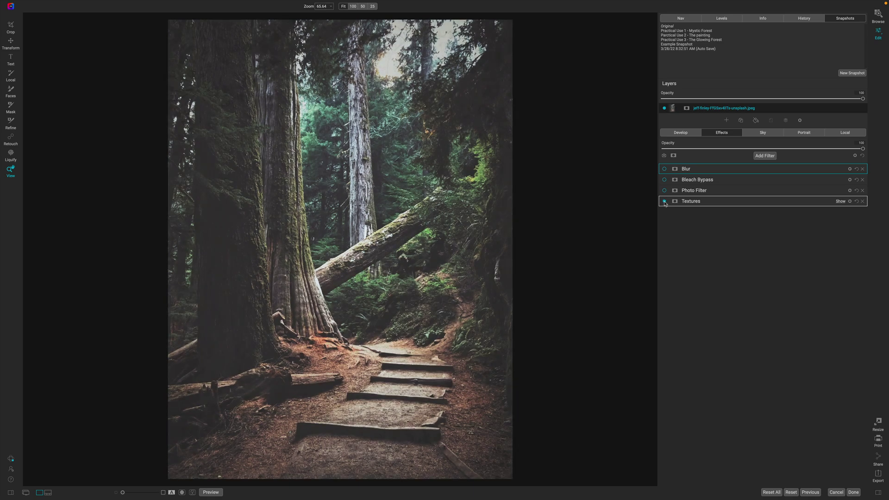
{"action": "left_click", "coordinate": [664, 190]}
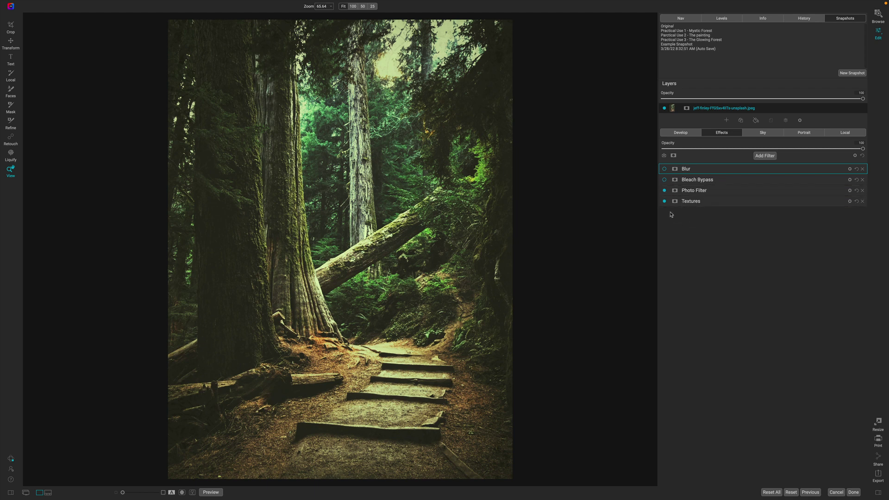
{"action": "left_click", "coordinate": [664, 180]}
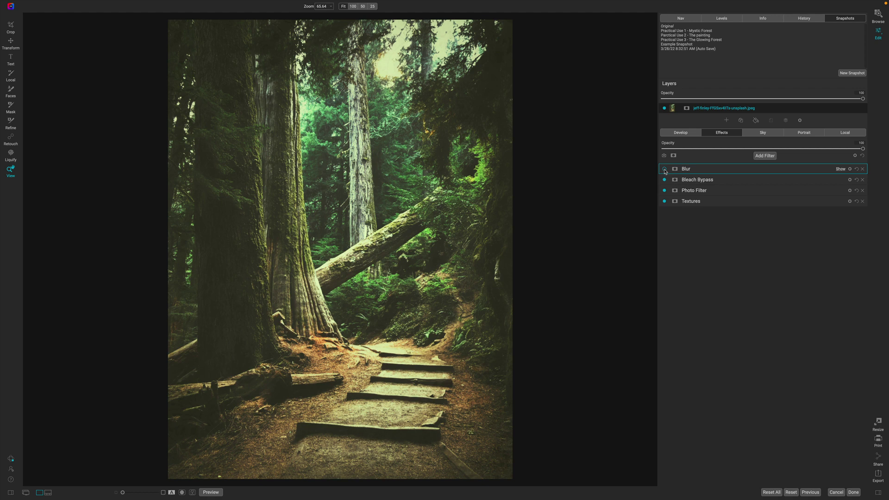
{"action": "left_click", "coordinate": [665, 169]}
Step: Reorder the stack to Bleach Bypass, Textures, Blur, Photo Filter, then toggle Bleach Bypass off and on
{"action": "left_click_drag", "start_coordinate": [702, 172], "coordinate": [698, 205]}
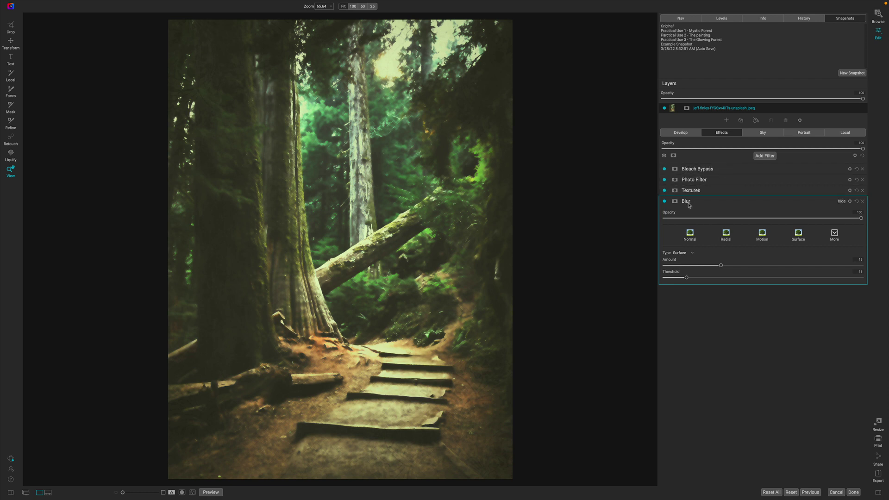
{"action": "left_click", "coordinate": [704, 202]}
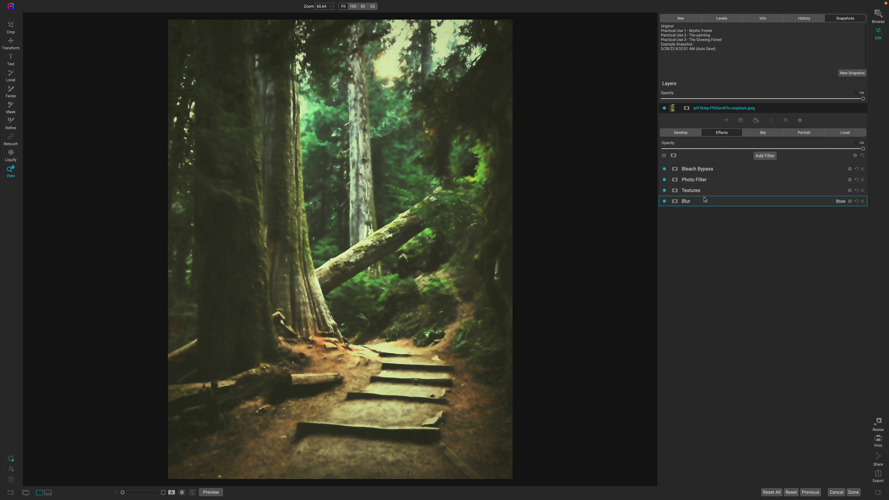
{"action": "left_click_drag", "start_coordinate": [696, 184], "coordinate": [688, 209]}
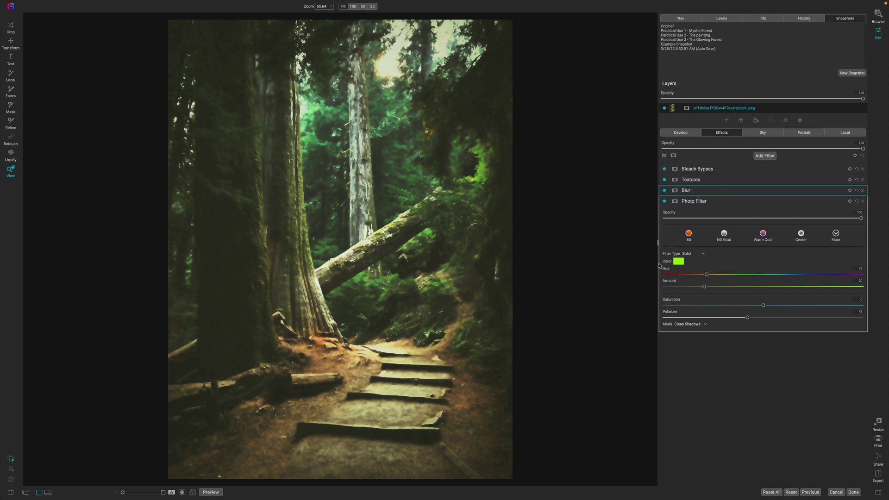
{"action": "left_click", "coordinate": [715, 204]}
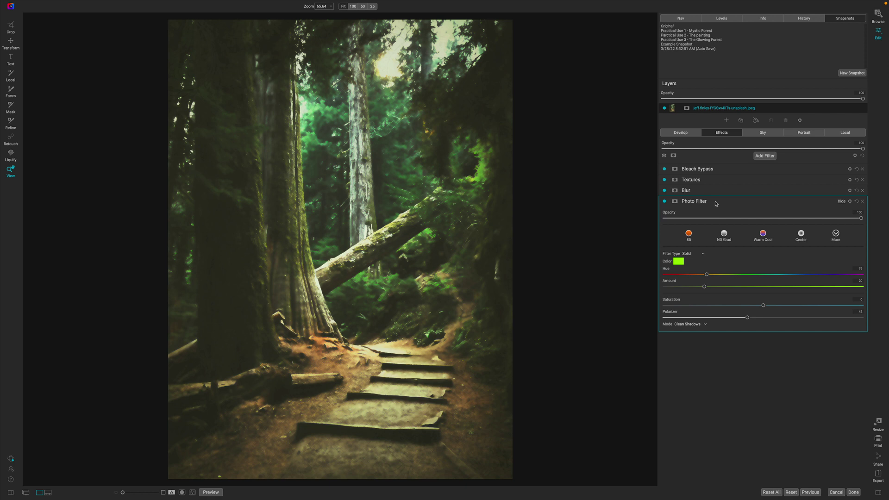
{"action": "left_click", "coordinate": [665, 169]}
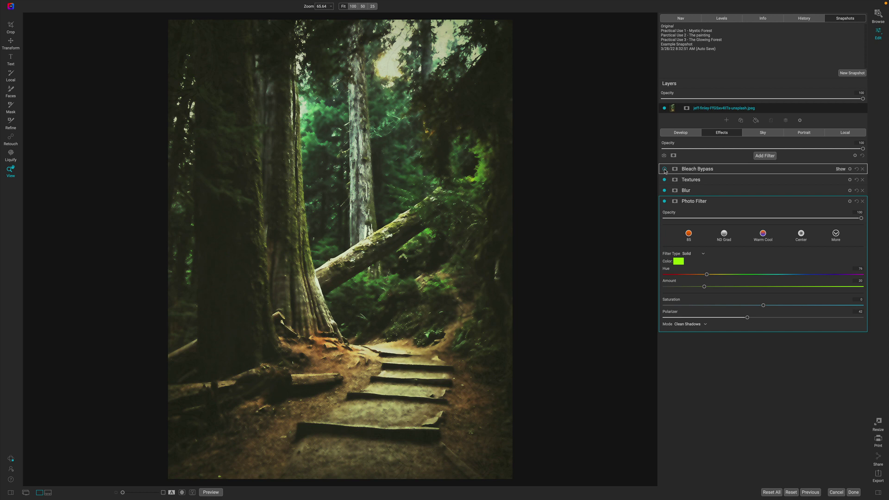
{"action": "left_click", "coordinate": [665, 169]}
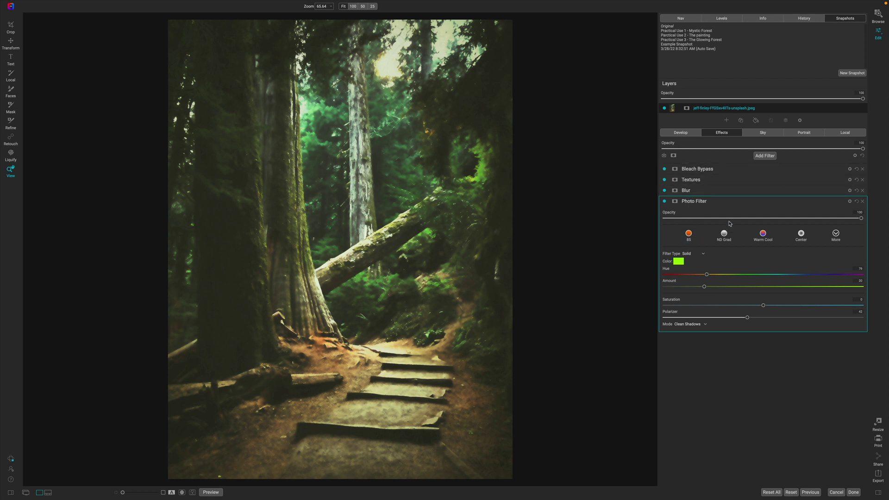
Step: Add a Borders filter to the effects stack
{"action": "left_click", "coordinate": [730, 204]}
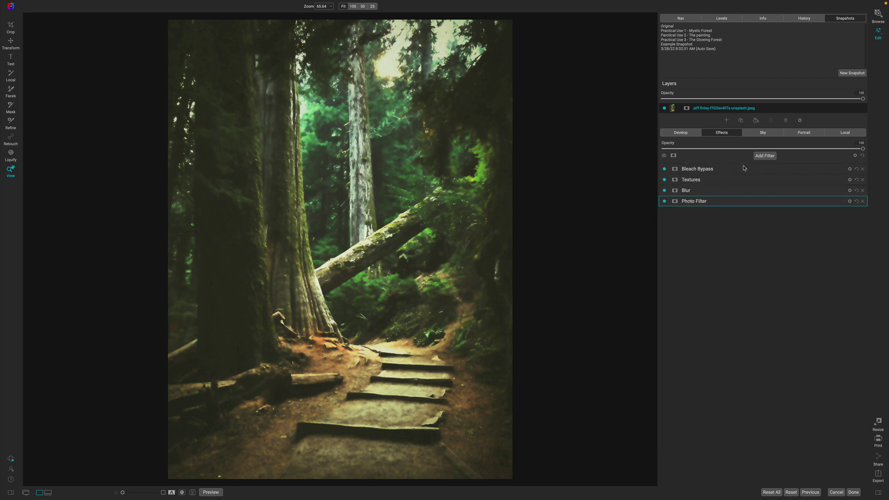
{"action": "left_click", "coordinate": [763, 157]}
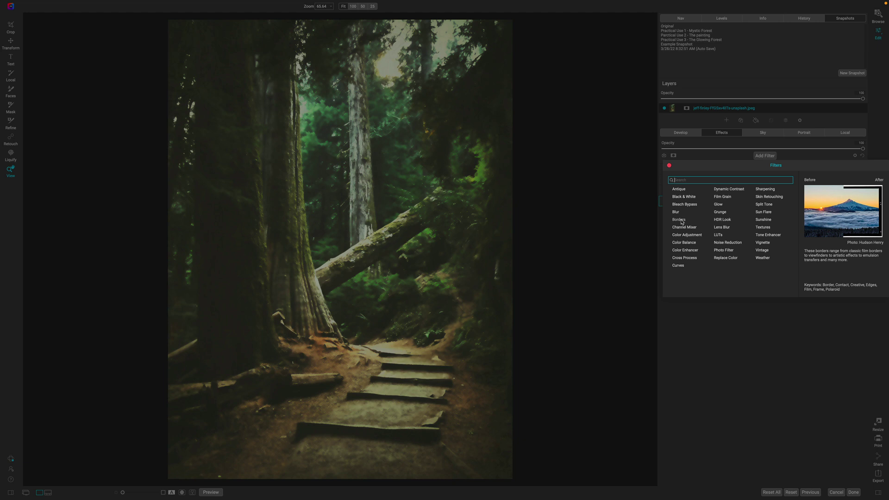
{"action": "left_click", "coordinate": [781, 347]}
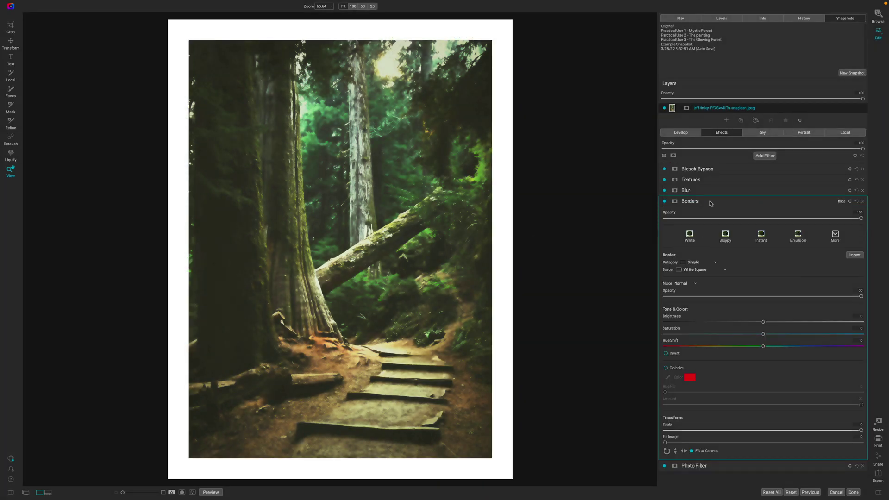
{"action": "left_click", "coordinate": [711, 203]}
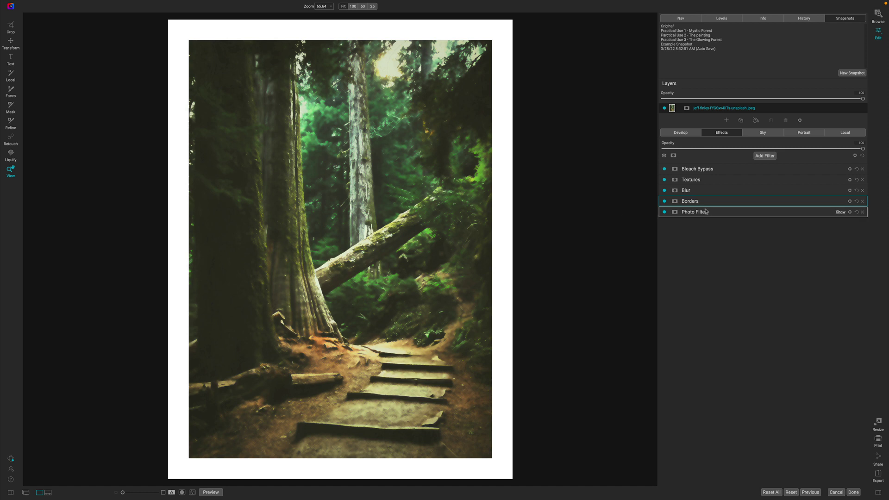
Step: Move Borders below Photo Filter and toggle Photo Filter off and on to compare
{"action": "left_click_drag", "start_coordinate": [696, 205], "coordinate": [691, 218]}
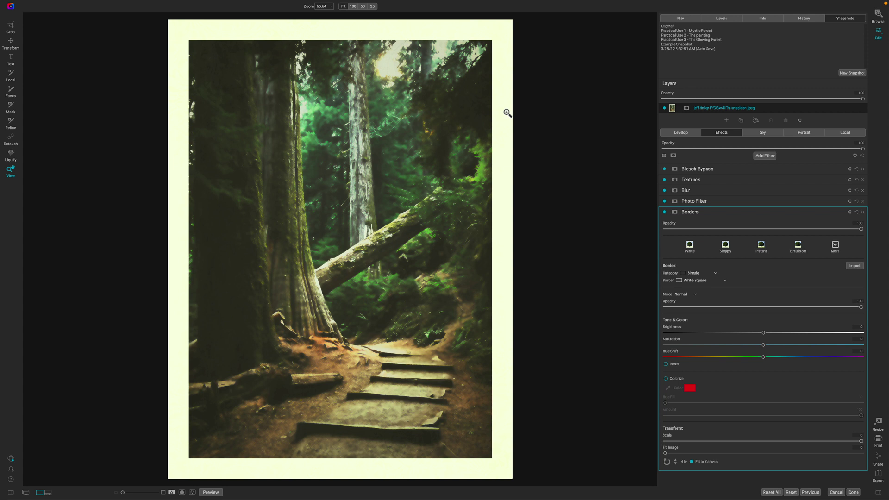
{"action": "left_click", "coordinate": [664, 202]}
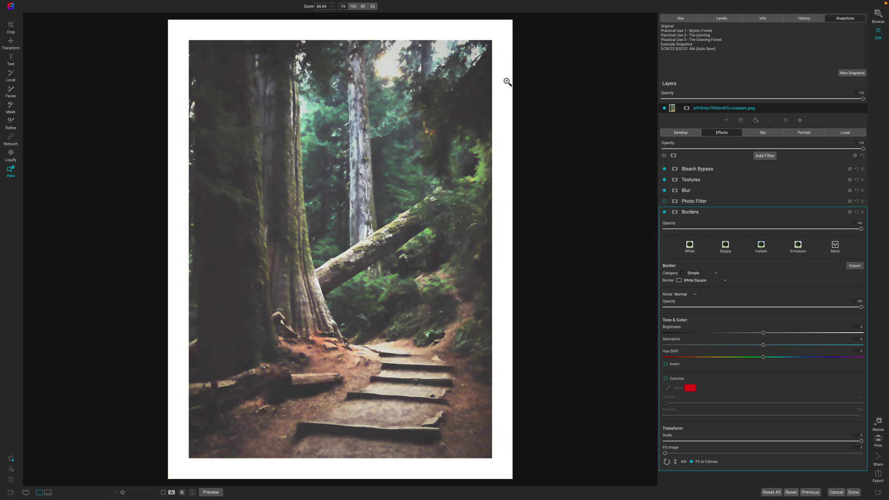
{"action": "left_click", "coordinate": [664, 202]}
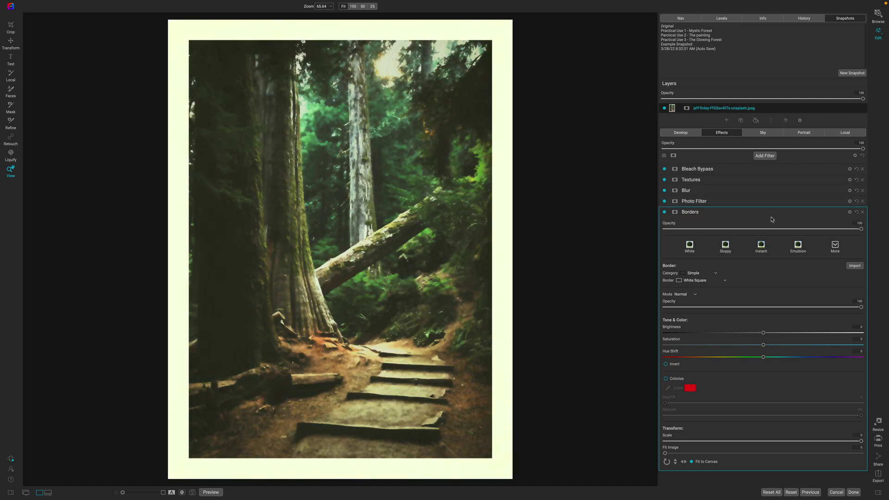
Step: Delete the Borders filter, load the Glowing Forest snapshot, and reveal HL Glow's blending options
{"action": "left_click", "coordinate": [862, 212]}
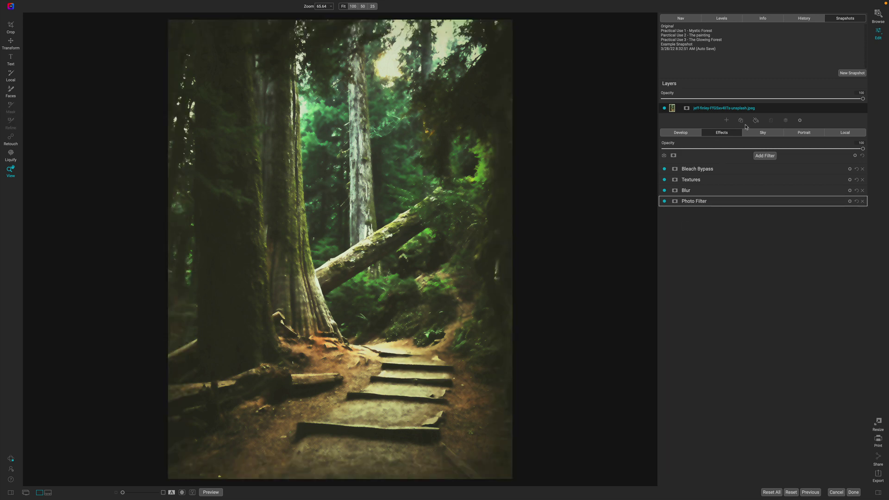
{"action": "left_click", "coordinate": [708, 40]}
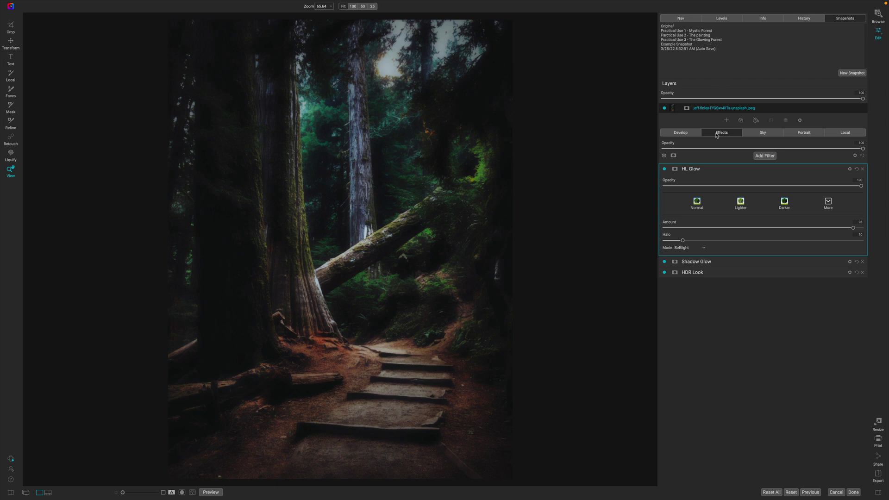
{"action": "left_click", "coordinate": [713, 170]}
{"action": "left_click", "coordinate": [707, 166]}
{"action": "left_click", "coordinate": [849, 170]}
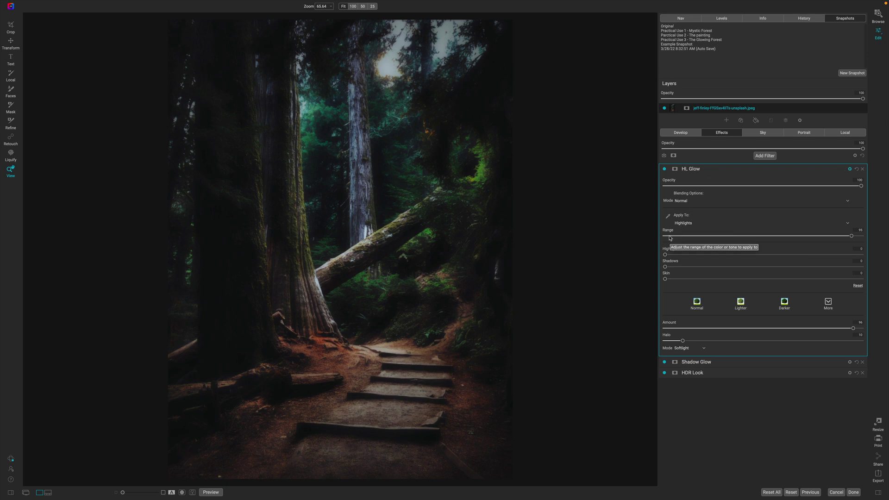
Step: Toggle HL Glow off and on to compare, then collapse its panel
{"action": "left_click", "coordinate": [665, 169]}
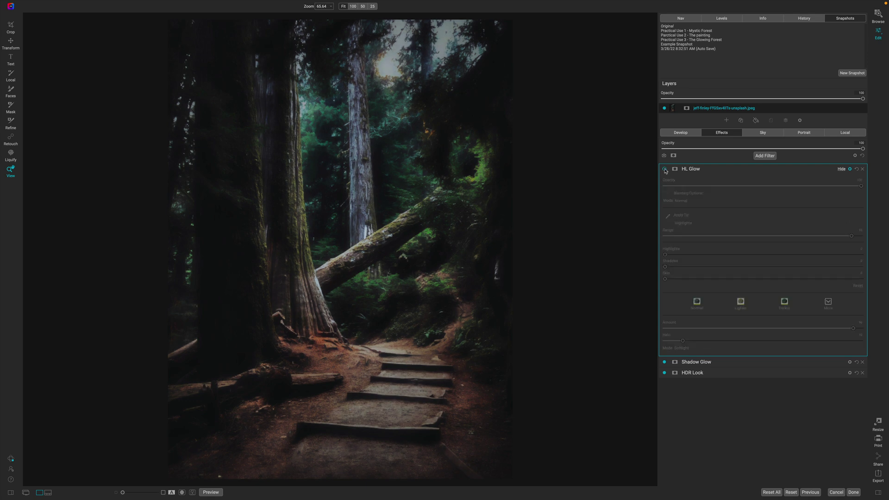
{"action": "left_click", "coordinate": [664, 169]}
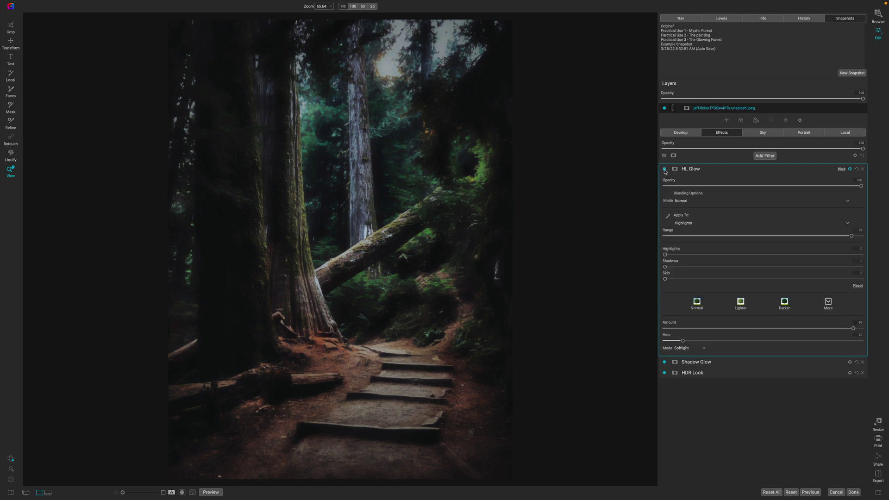
{"action": "left_click", "coordinate": [665, 169]}
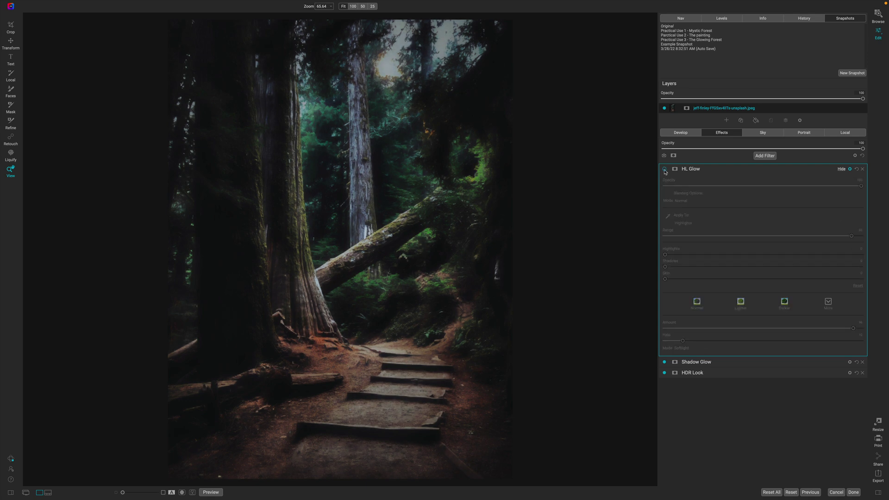
{"action": "left_click", "coordinate": [664, 169]}
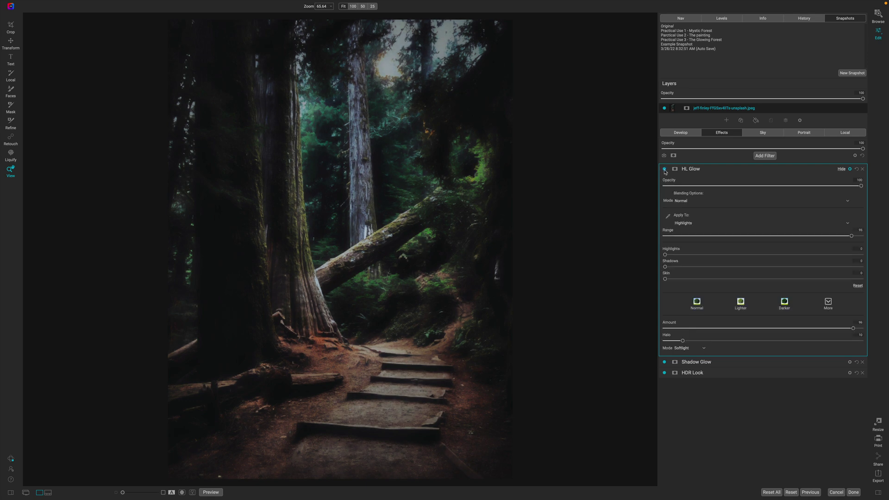
{"action": "left_click", "coordinate": [722, 171]}
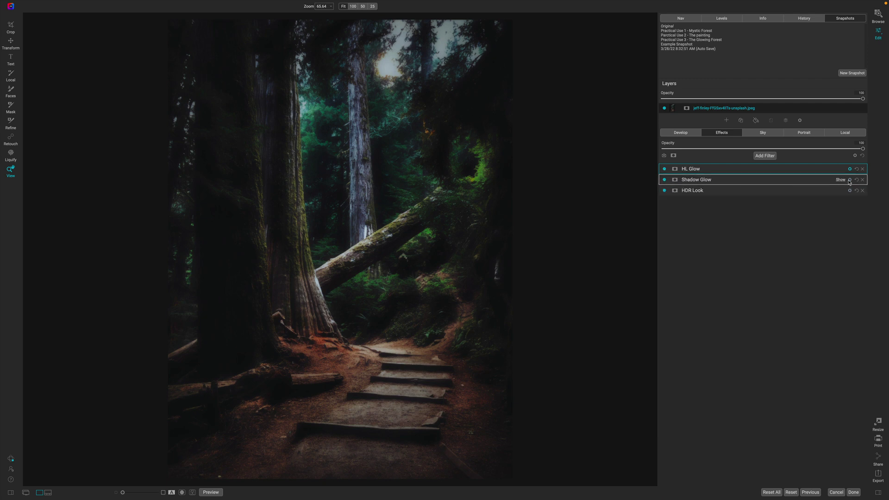
Step: Expand Shadow Glow and toggle it off and on to compare its effect
{"action": "left_click", "coordinate": [807, 182]}
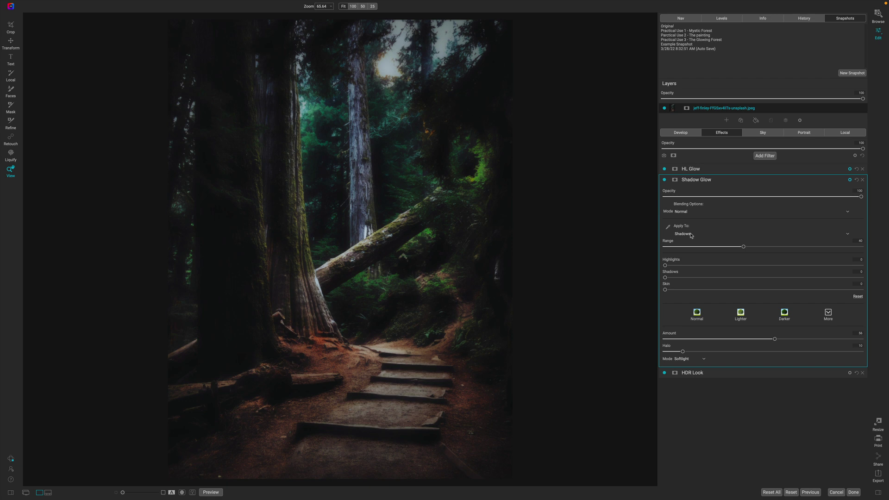
{"action": "left_click", "coordinate": [665, 180]}
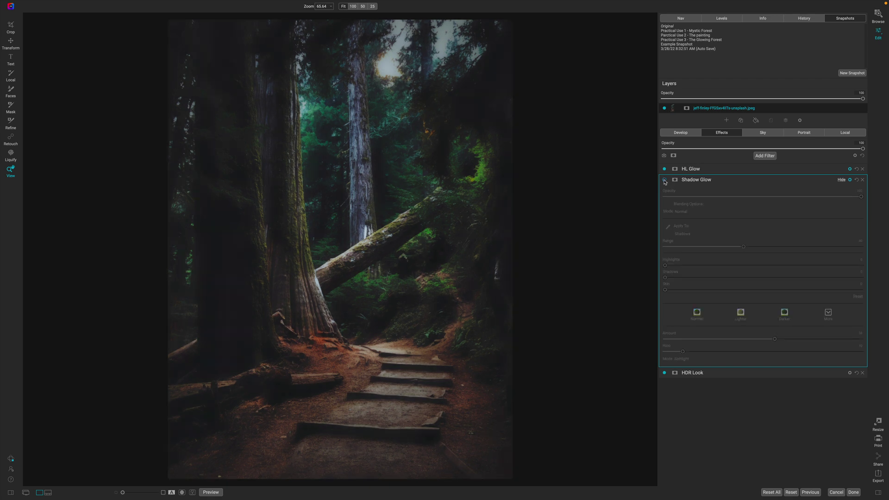
{"action": "left_click", "coordinate": [664, 180]}
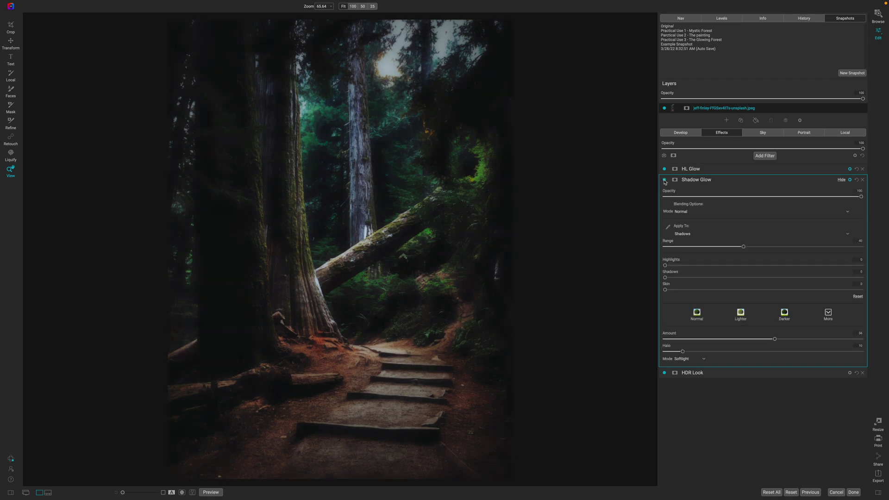
{"action": "left_click", "coordinate": [740, 182]}
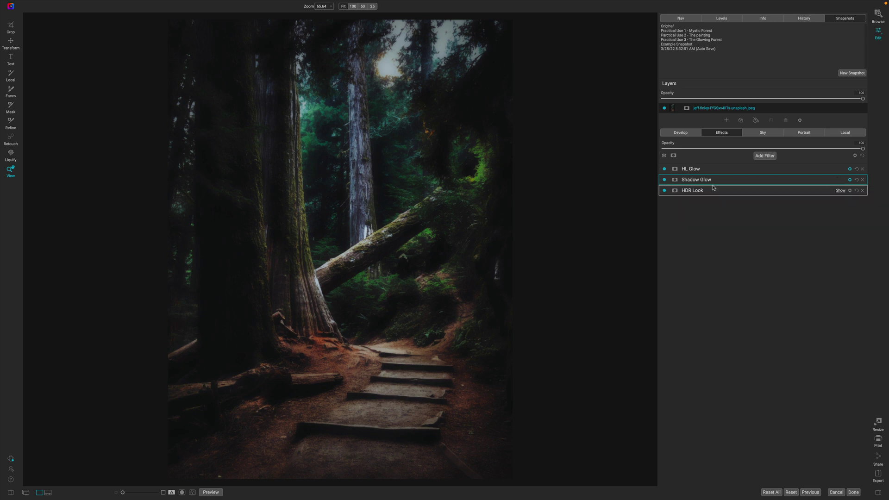
{"action": "left_click", "coordinate": [840, 180]}
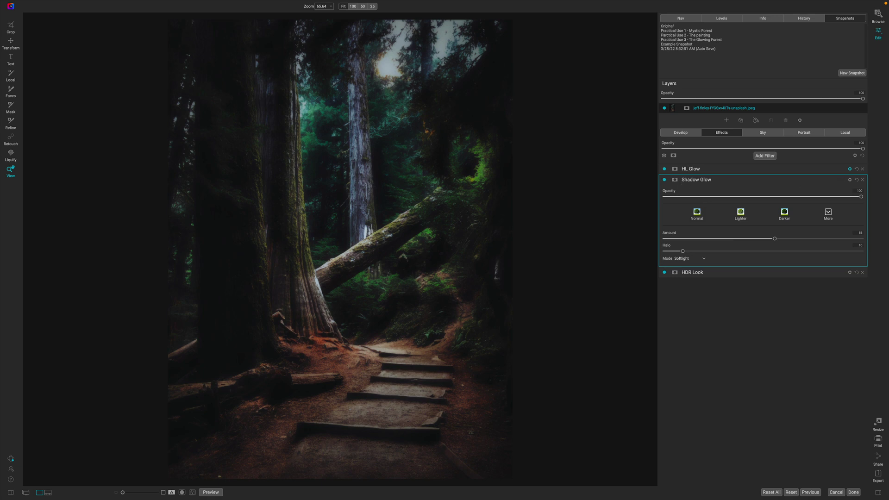
{"action": "left_click", "coordinate": [850, 180]}
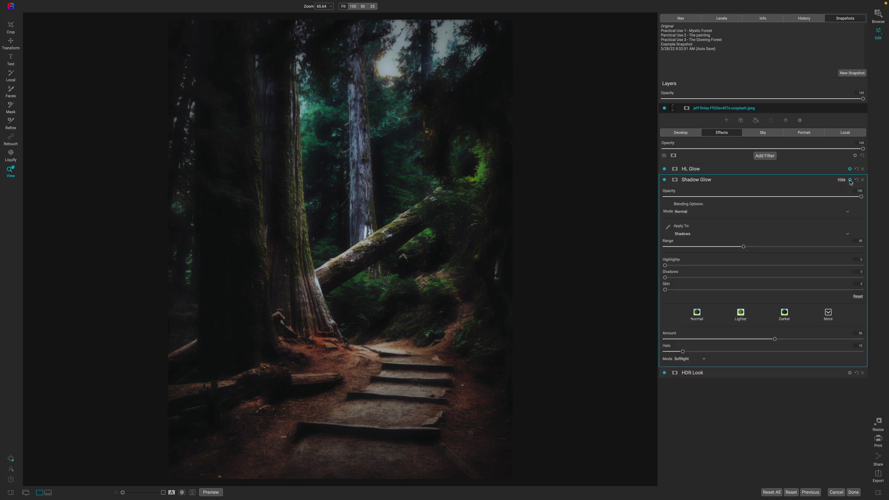
{"action": "left_click", "coordinate": [692, 213]}
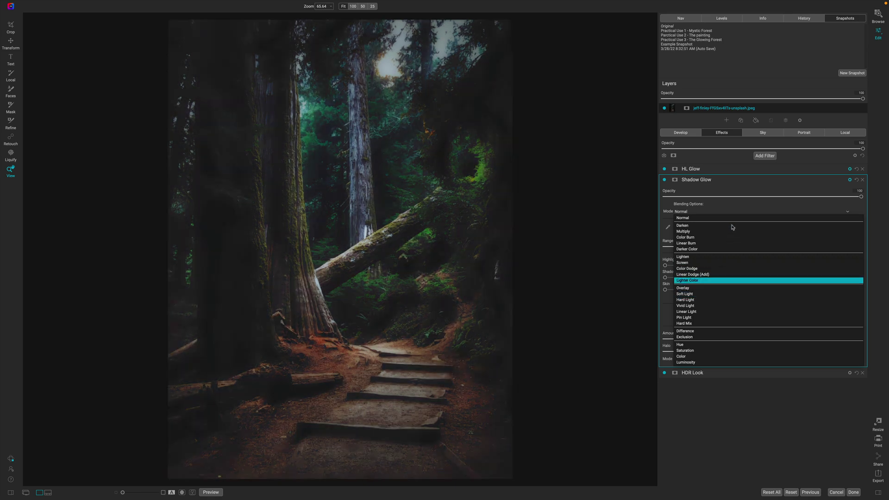
{"action": "left_click", "coordinate": [729, 208]}
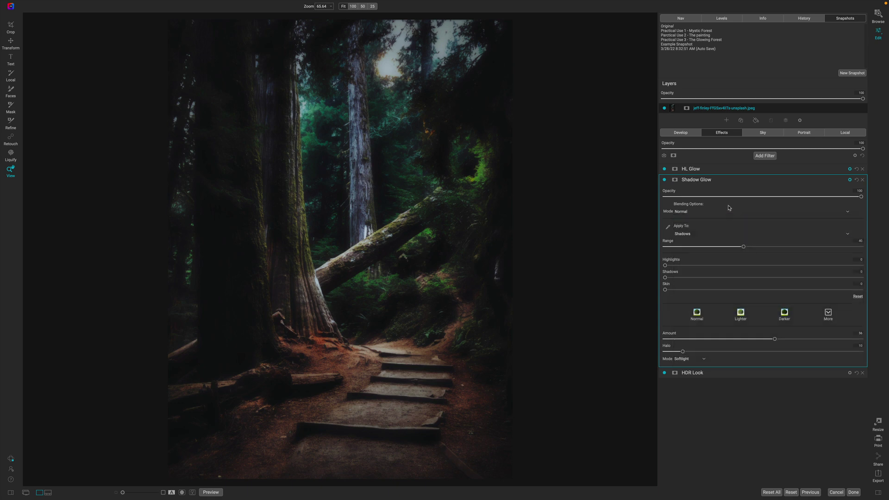
{"action": "left_click", "coordinate": [850, 180]}
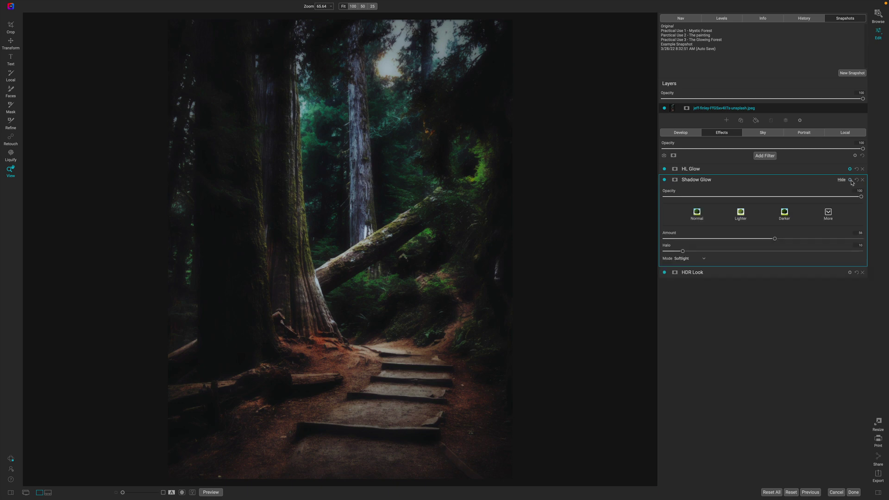
{"action": "left_click", "coordinate": [851, 172]}
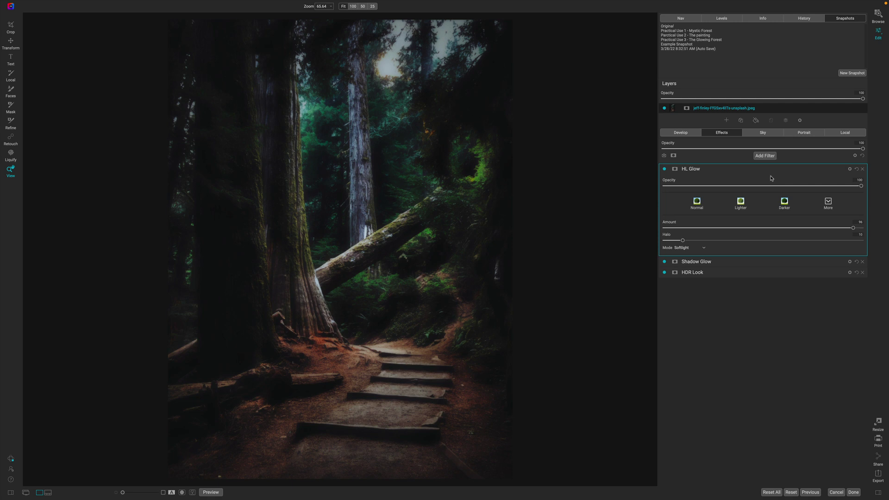
{"action": "left_click", "coordinate": [753, 170]}
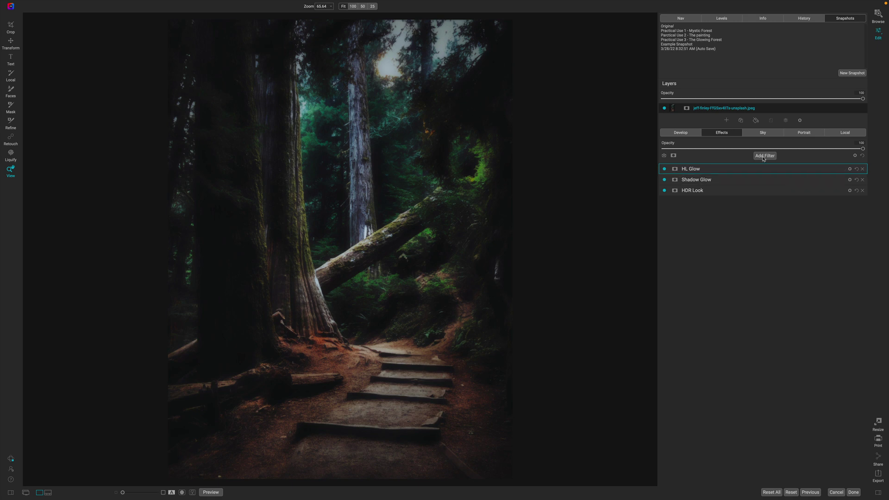
Step: Start a local adjustment set to Paint with Color using yellow
{"action": "left_click", "coordinate": [841, 133]}
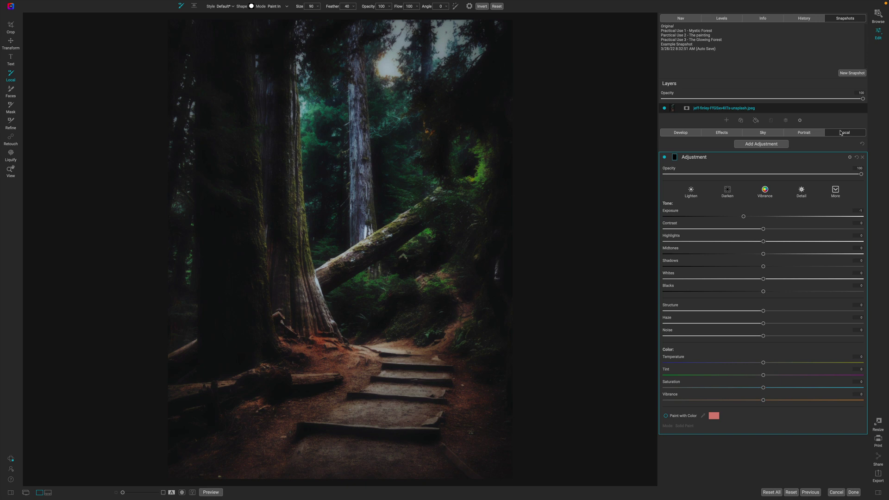
{"action": "left_click", "coordinate": [712, 416]}
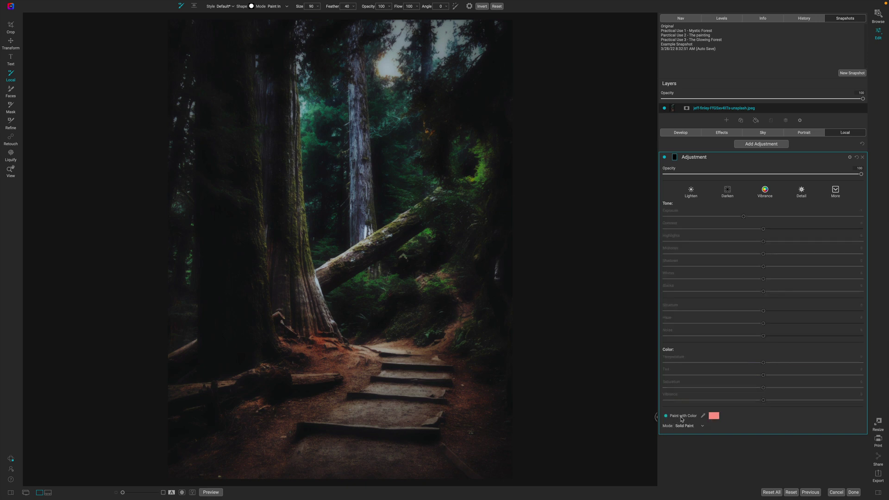
{"action": "left_click", "coordinate": [718, 416]}
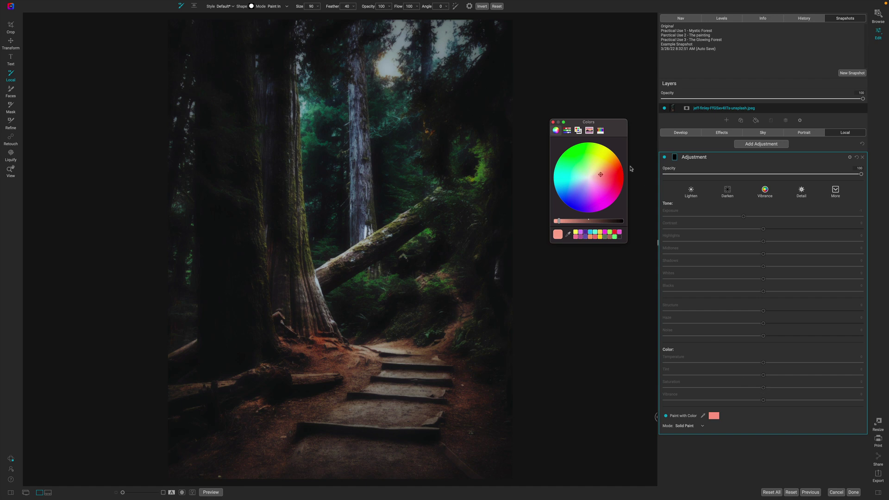
{"action": "left_click", "coordinate": [605, 155]}
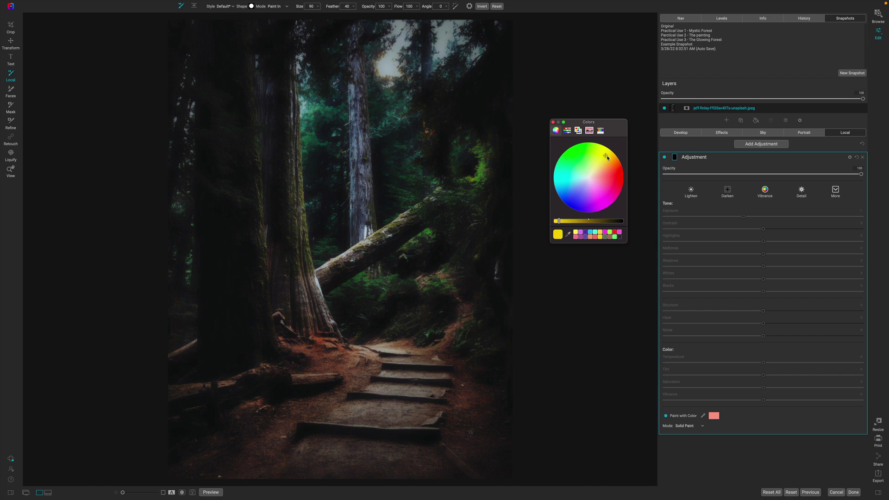
{"action": "left_click", "coordinate": [552, 122]}
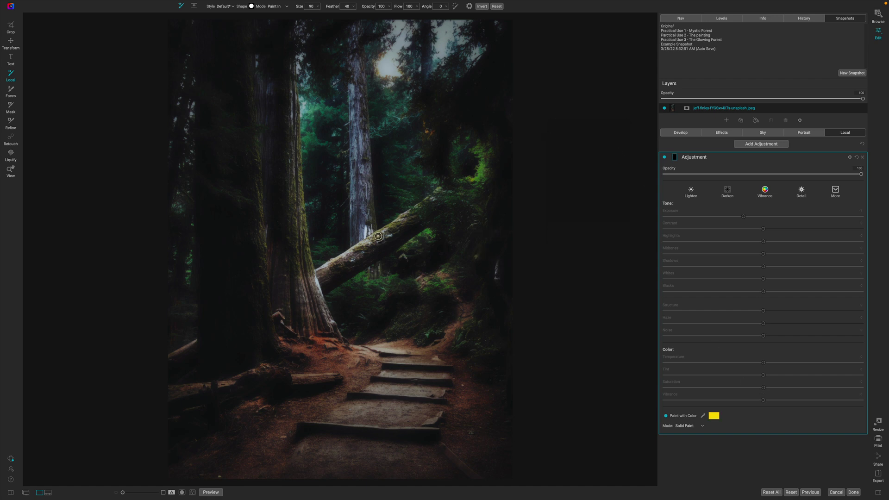
Step: Brush a large yellow patch over the photo's centre, then return to the Effects list
{"action": "scroll", "coordinate": [377, 235], "scroll_direction": "up", "scroll_amount": 10}
{"action": "left_click", "coordinate": [379, 162]}
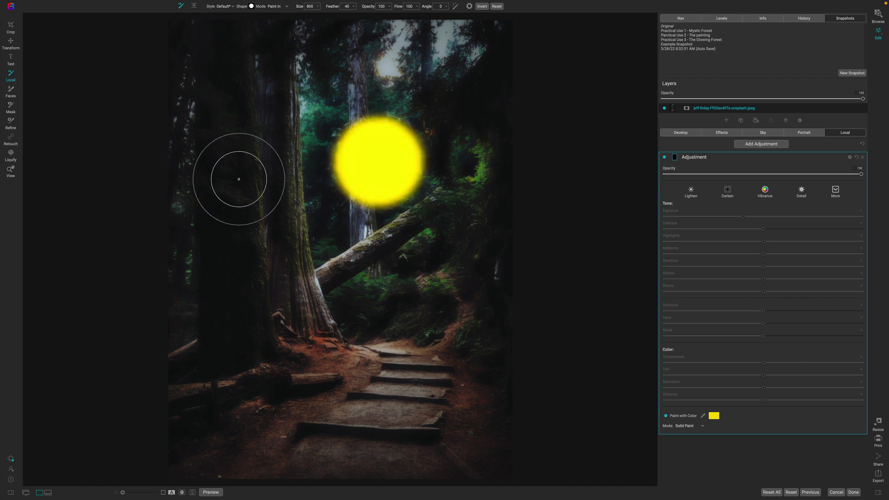
{"action": "mouse_move", "coordinate": [238, 180]}
{"action": "left_mouse_down"}
{"action": "mouse_move", "coordinate": [208, 257]}
{"action": "mouse_move", "coordinate": [299, 305]}
{"action": "mouse_move", "coordinate": [403, 276]}
{"action": "mouse_move", "coordinate": [431, 255]}
{"action": "mouse_move", "coordinate": [453, 207]}
{"action": "mouse_move", "coordinate": [400, 192]}
{"action": "mouse_move", "coordinate": [335, 215]}
{"action": "mouse_move", "coordinate": [269, 258]}
{"action": "mouse_move", "coordinate": [380, 243]}
{"action": "left_mouse_up"}
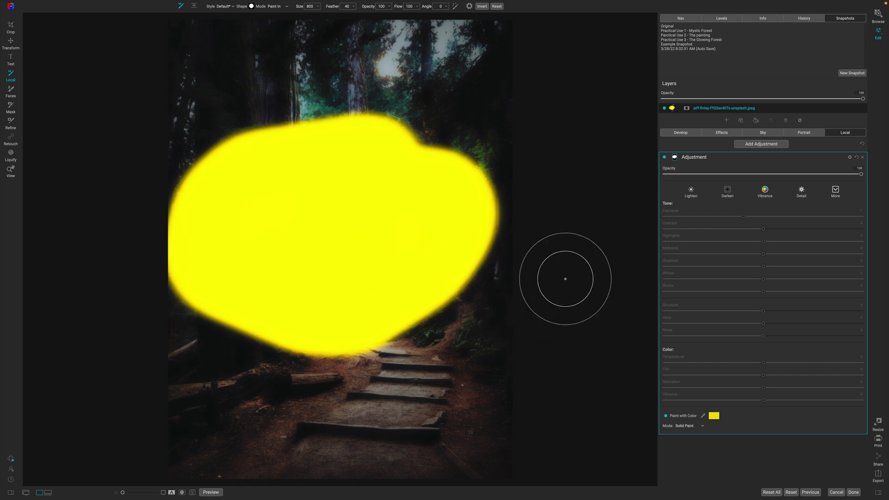
{"action": "left_click", "coordinate": [728, 136]}
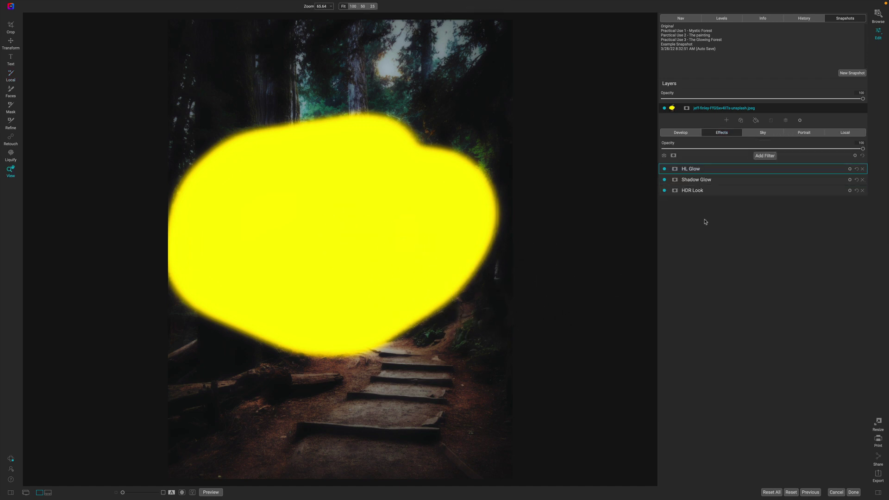
Step: Add a Black & White filter from the Filters browser and collapse its panel
{"action": "left_click", "coordinate": [762, 156]}
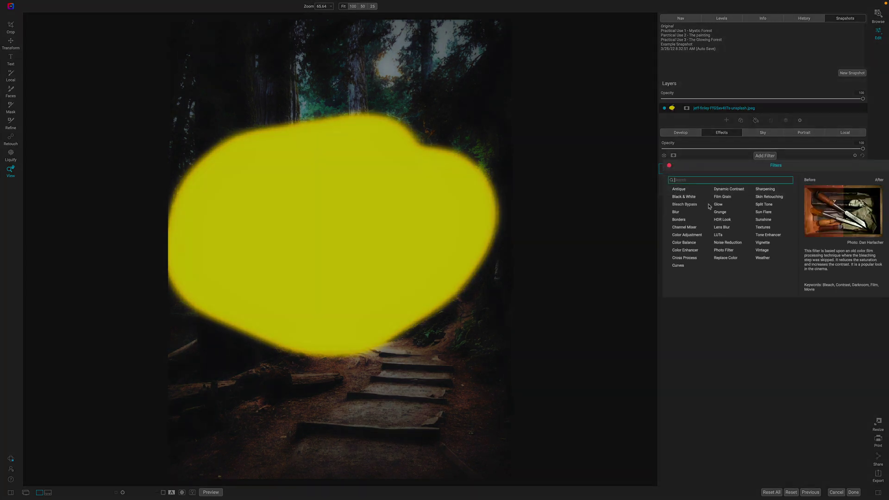
{"action": "left_click", "coordinate": [684, 196]}
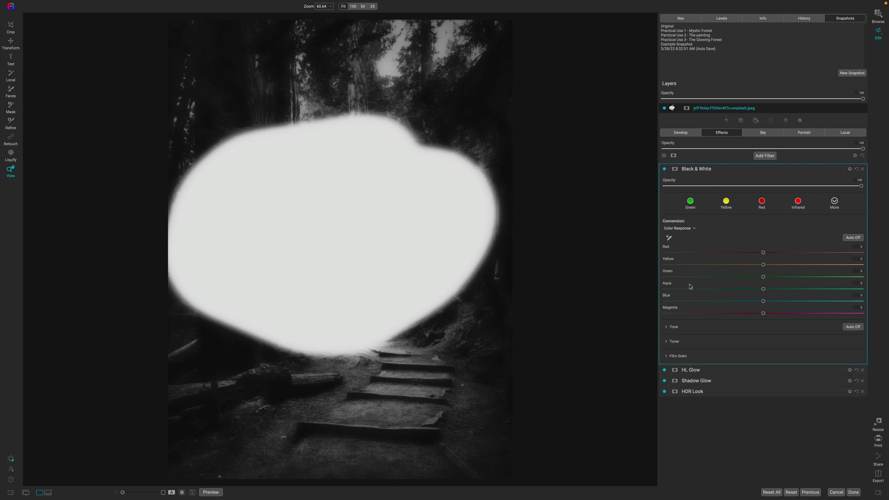
{"action": "left_click", "coordinate": [729, 170]}
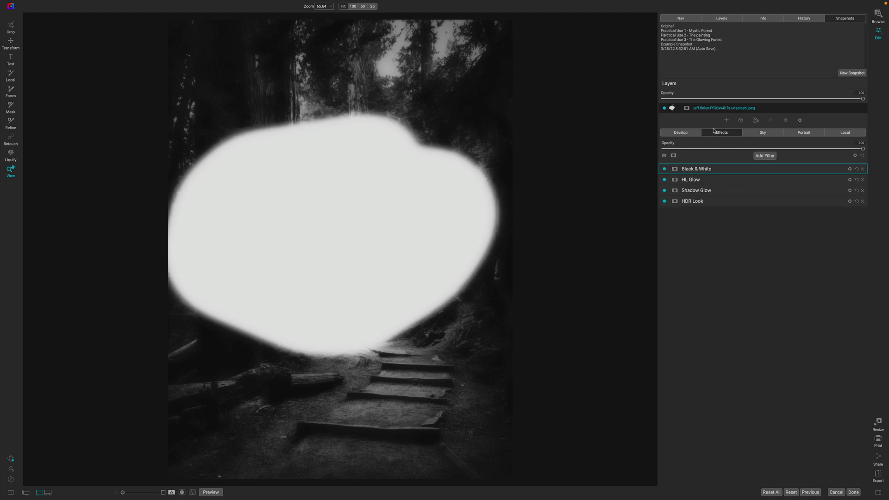
Step: Duplicate the photo layer and delete the yellow paint adjustment from both layers
{"action": "right_click", "coordinate": [740, 111]}
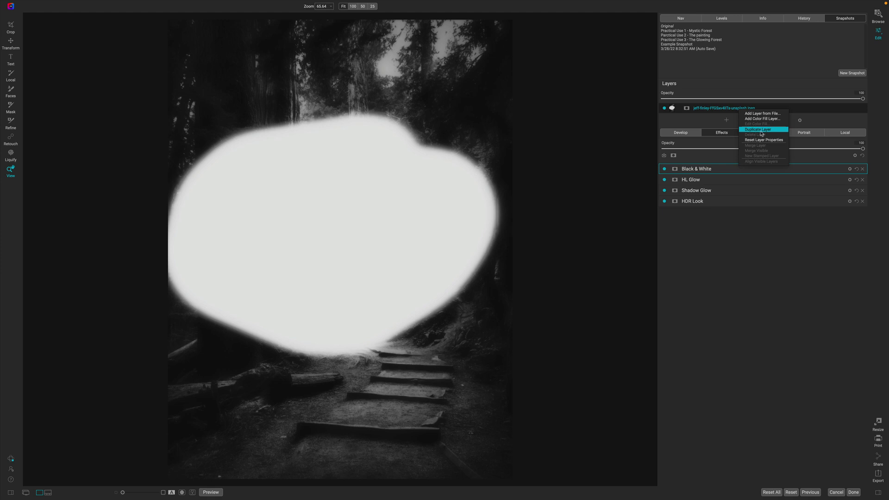
{"action": "left_click", "coordinate": [740, 246]}
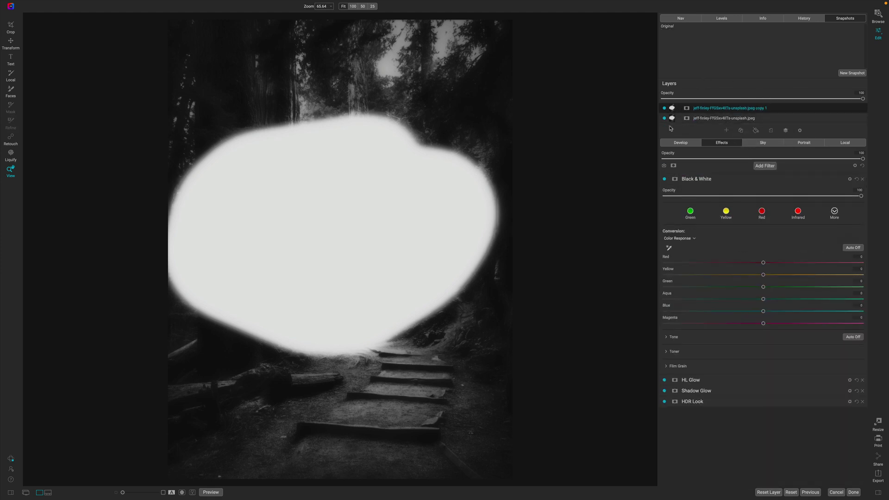
{"action": "left_click", "coordinate": [844, 144]}
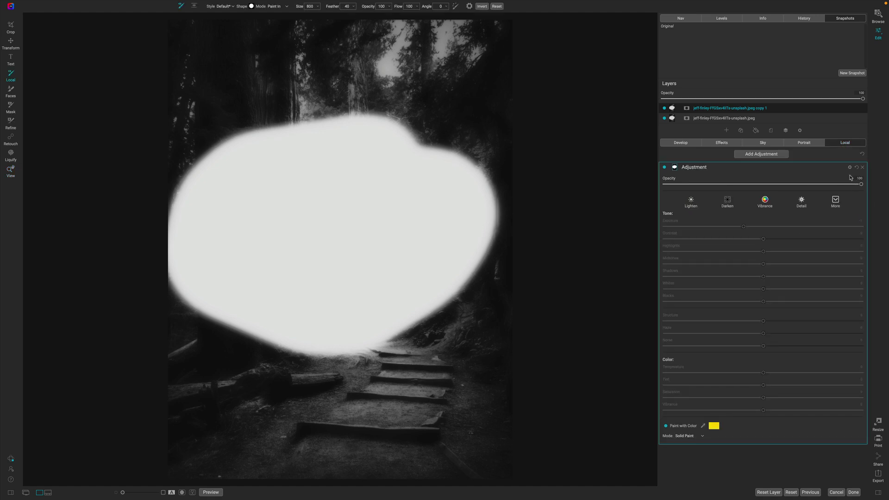
{"action": "left_click", "coordinate": [862, 167]}
{"action": "left_click", "coordinate": [771, 130]}
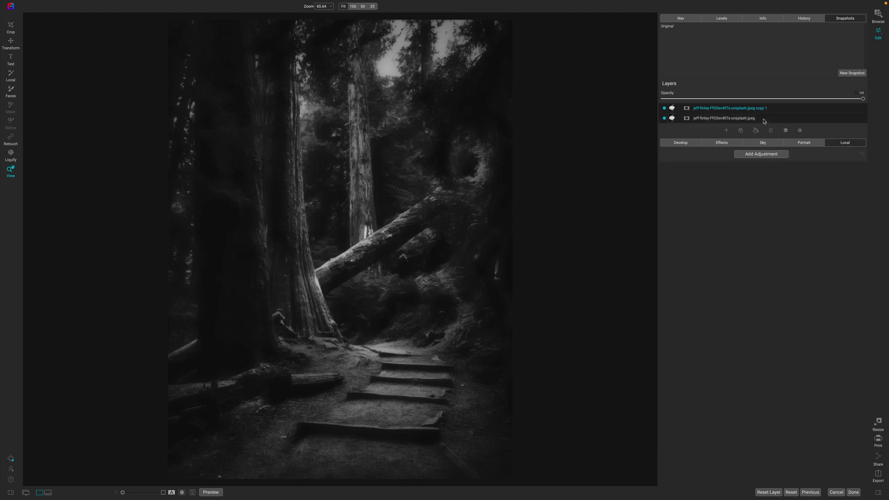
{"action": "left_click", "coordinate": [793, 123]}
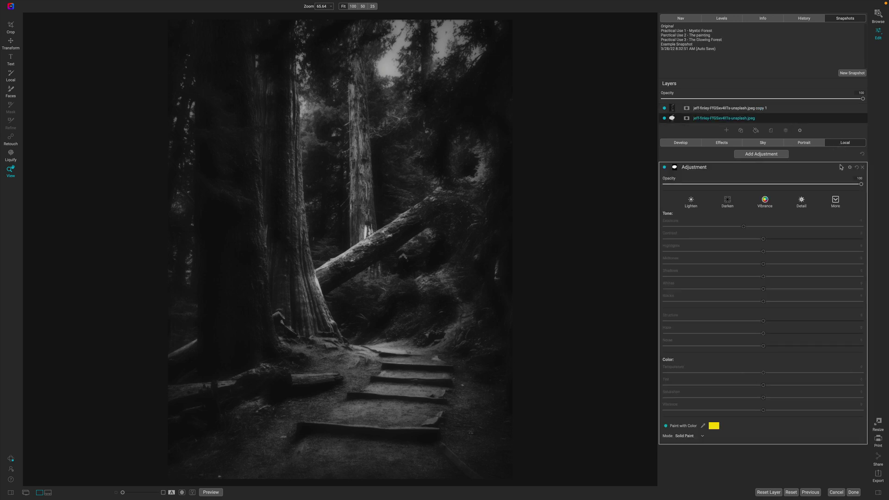
{"action": "left_click", "coordinate": [862, 167]}
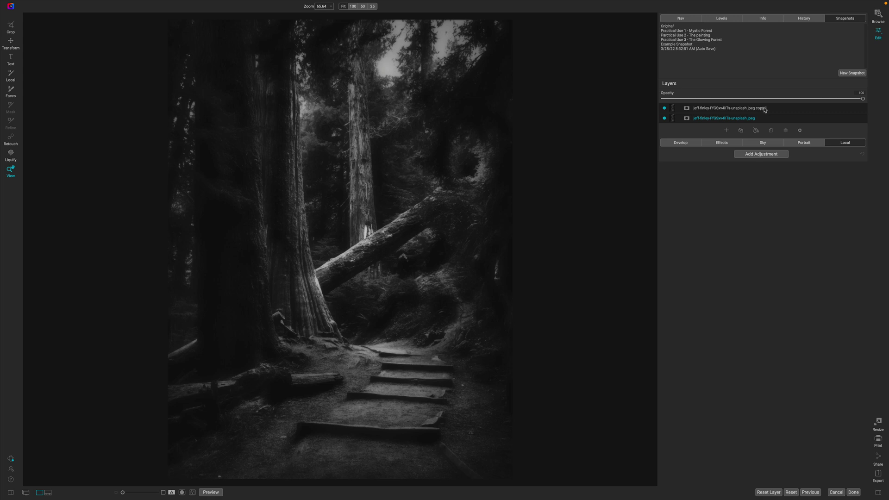
Step: Create a new stamped layer above the top copy layer
{"action": "right_click", "coordinate": [780, 111]}
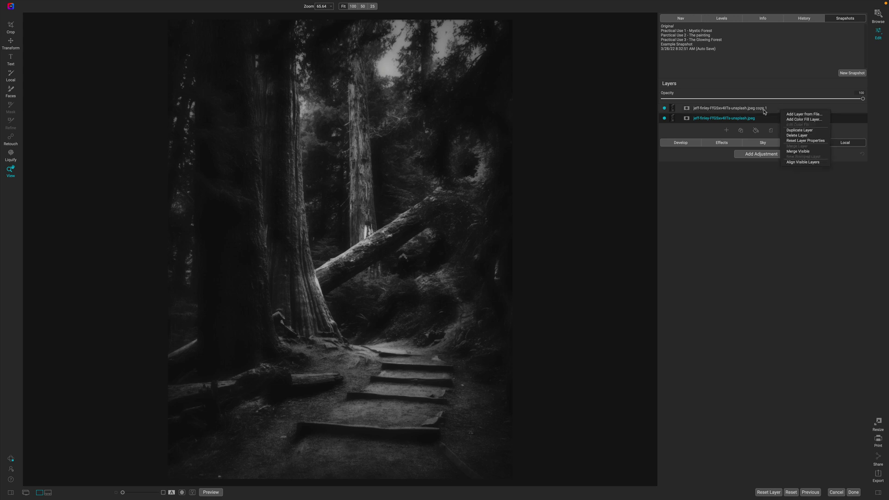
{"action": "left_click", "coordinate": [767, 111]}
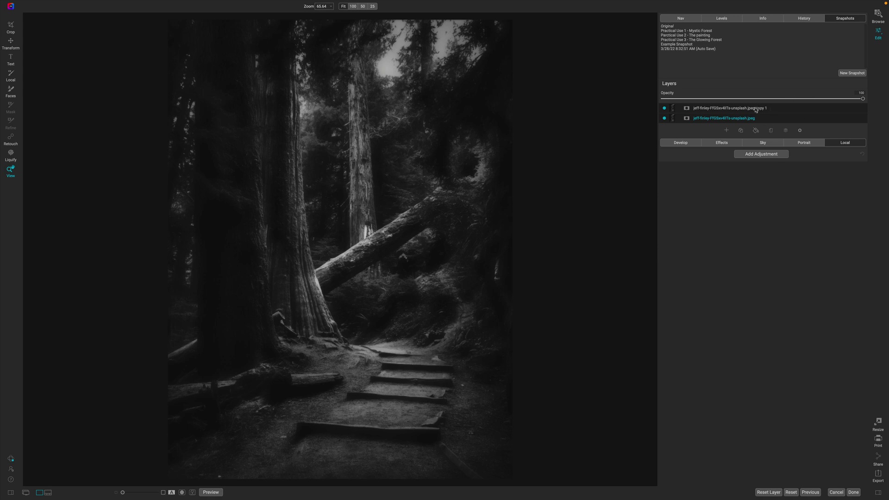
{"action": "left_click", "coordinate": [762, 111]}
{"action": "right_click", "coordinate": [762, 112]}
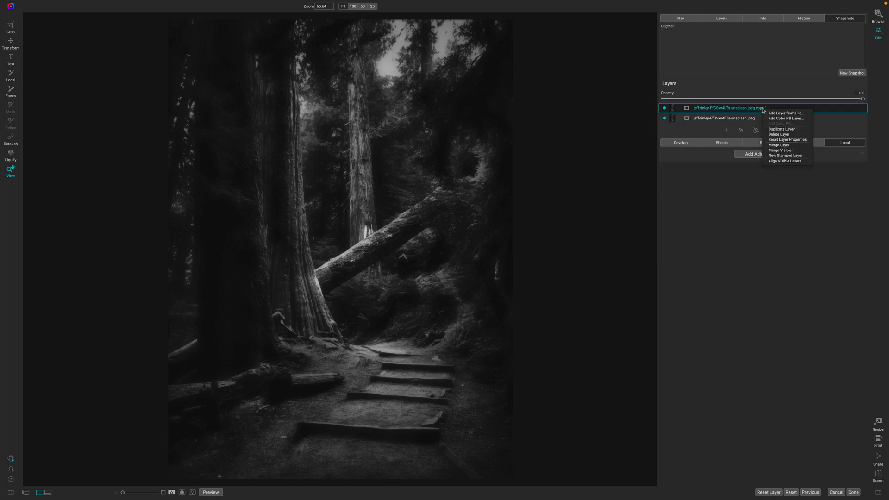
{"action": "key", "text": "Escape"}
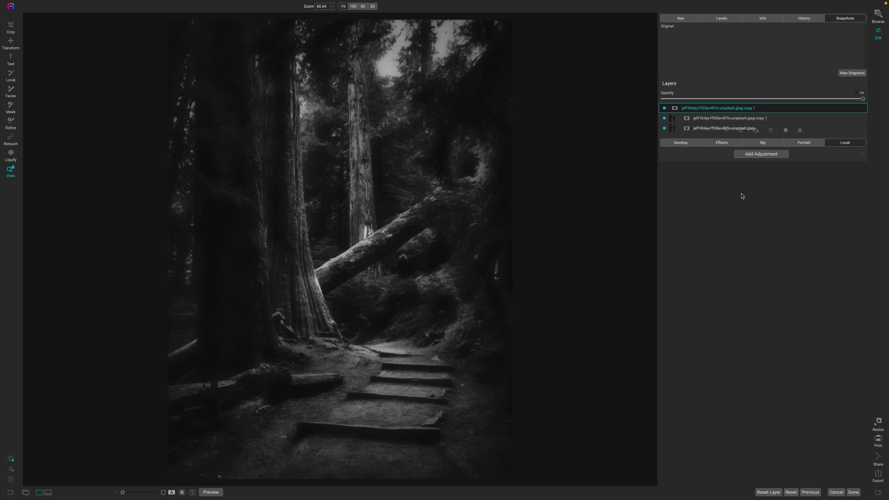
Step: On the stamped layer, add a yellow Paint with Color adjustment and brush over the centre
{"action": "left_click", "coordinate": [764, 164]}
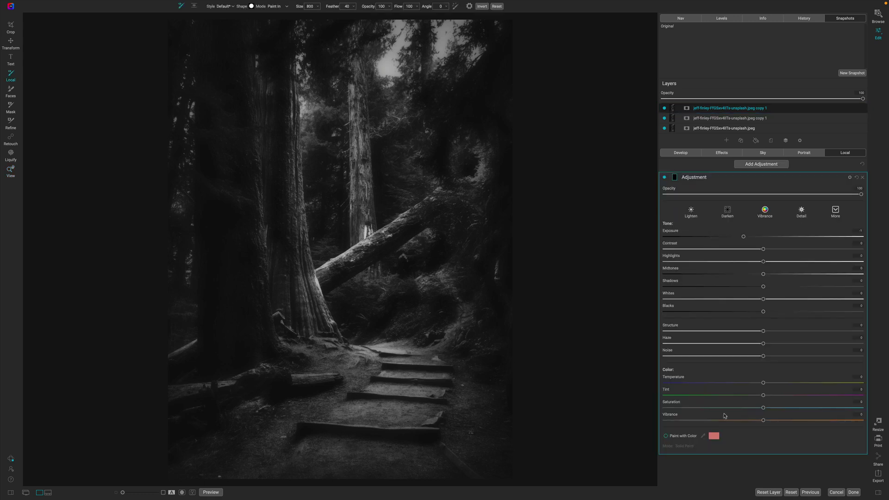
{"action": "left_click", "coordinate": [688, 437]}
{"action": "left_click", "coordinate": [710, 437]}
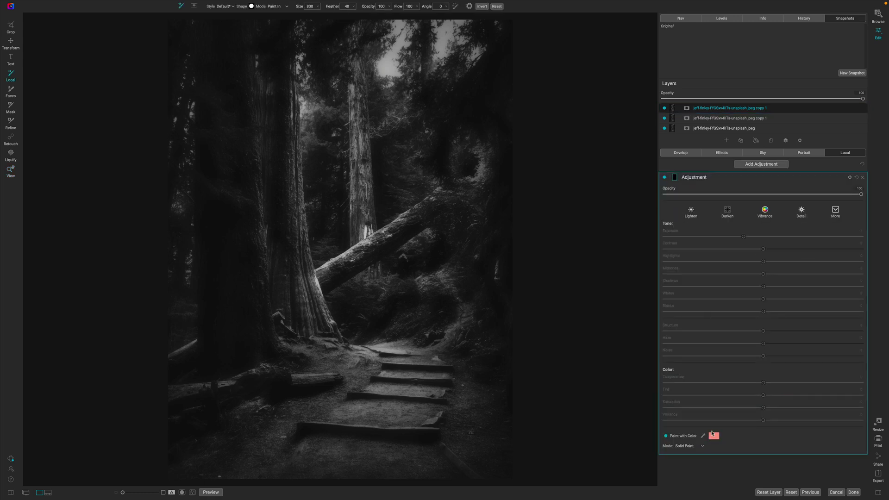
{"action": "left_click", "coordinate": [604, 154]}
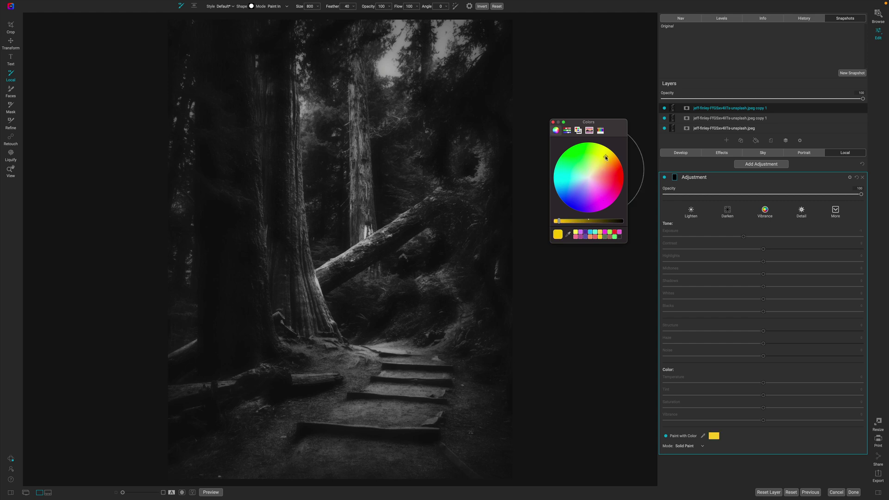
{"action": "left_click", "coordinate": [552, 122]}
{"action": "mouse_move", "coordinate": [365, 149]}
{"action": "left_mouse_down"}
{"action": "mouse_move", "coordinate": [315, 171]}
{"action": "mouse_move", "coordinate": [255, 352]}
{"action": "mouse_move", "coordinate": [357, 248]}
{"action": "mouse_move", "coordinate": [268, 293]}
{"action": "mouse_move", "coordinate": [463, 234]}
{"action": "mouse_move", "coordinate": [380, 204]}
{"action": "mouse_move", "coordinate": [343, 262]}
{"action": "left_mouse_up"}
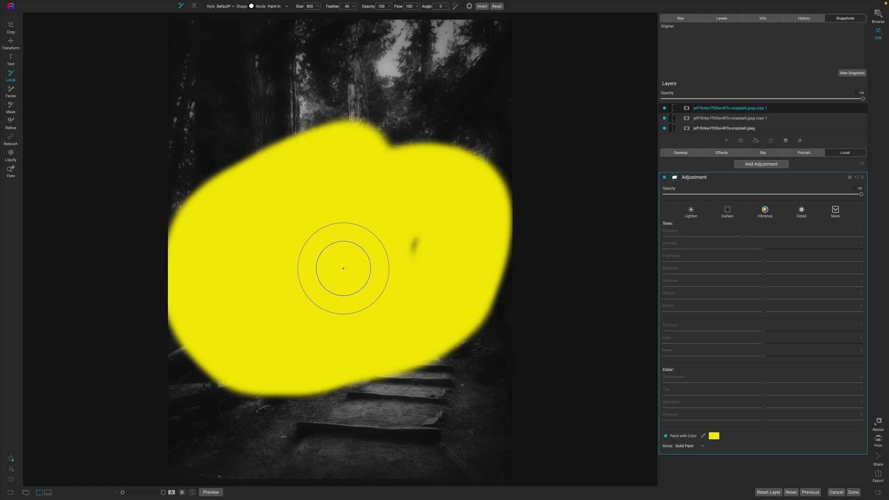